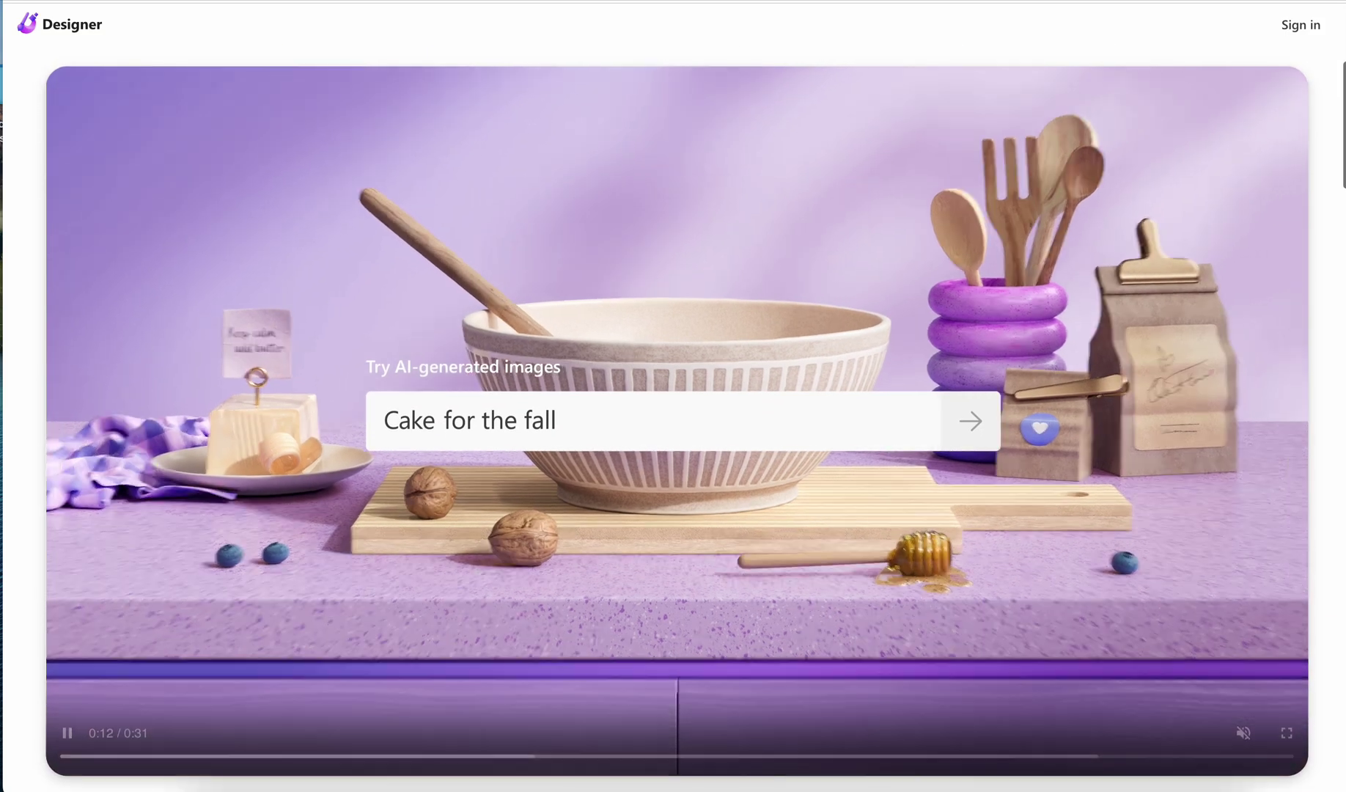
- Scroll through the Designer landing page's AI image-generation examples
{"action": "scroll", "coordinate": [673, 418], "scroll_direction": "down", "scroll_amount": 7}
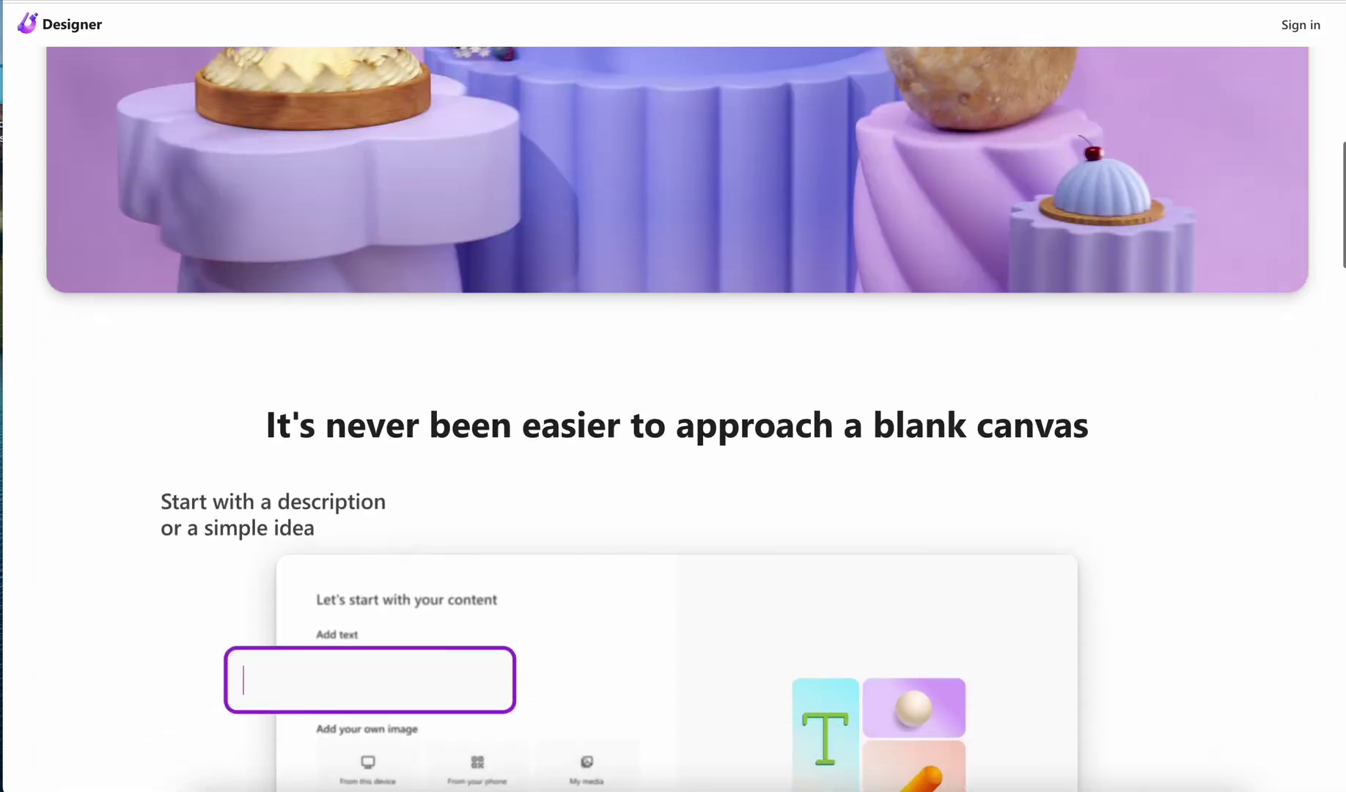
{"action": "scroll", "coordinate": [88, 460], "scroll_direction": "down", "scroll_amount": 4}
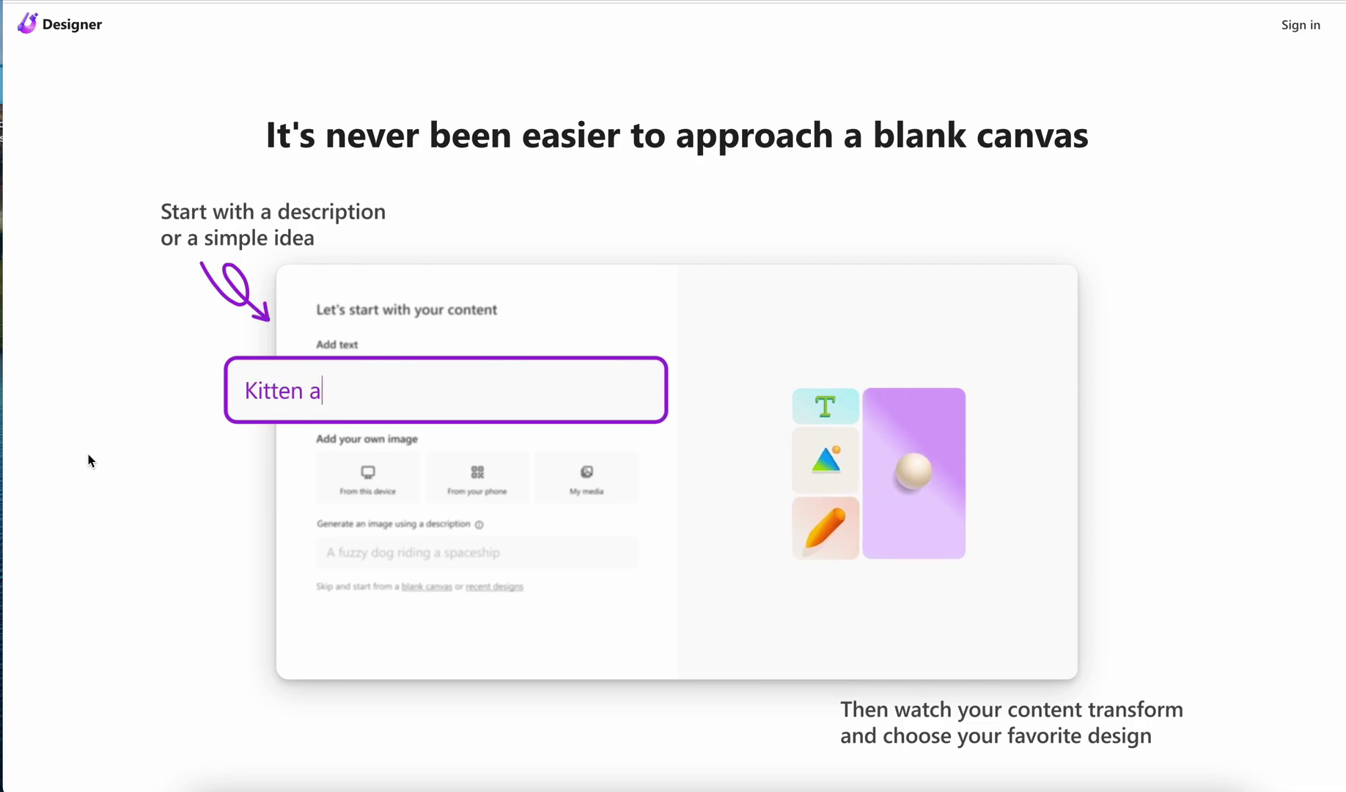
{"action": "scroll", "coordinate": [88, 460], "scroll_direction": "down", "scroll_amount": 12}
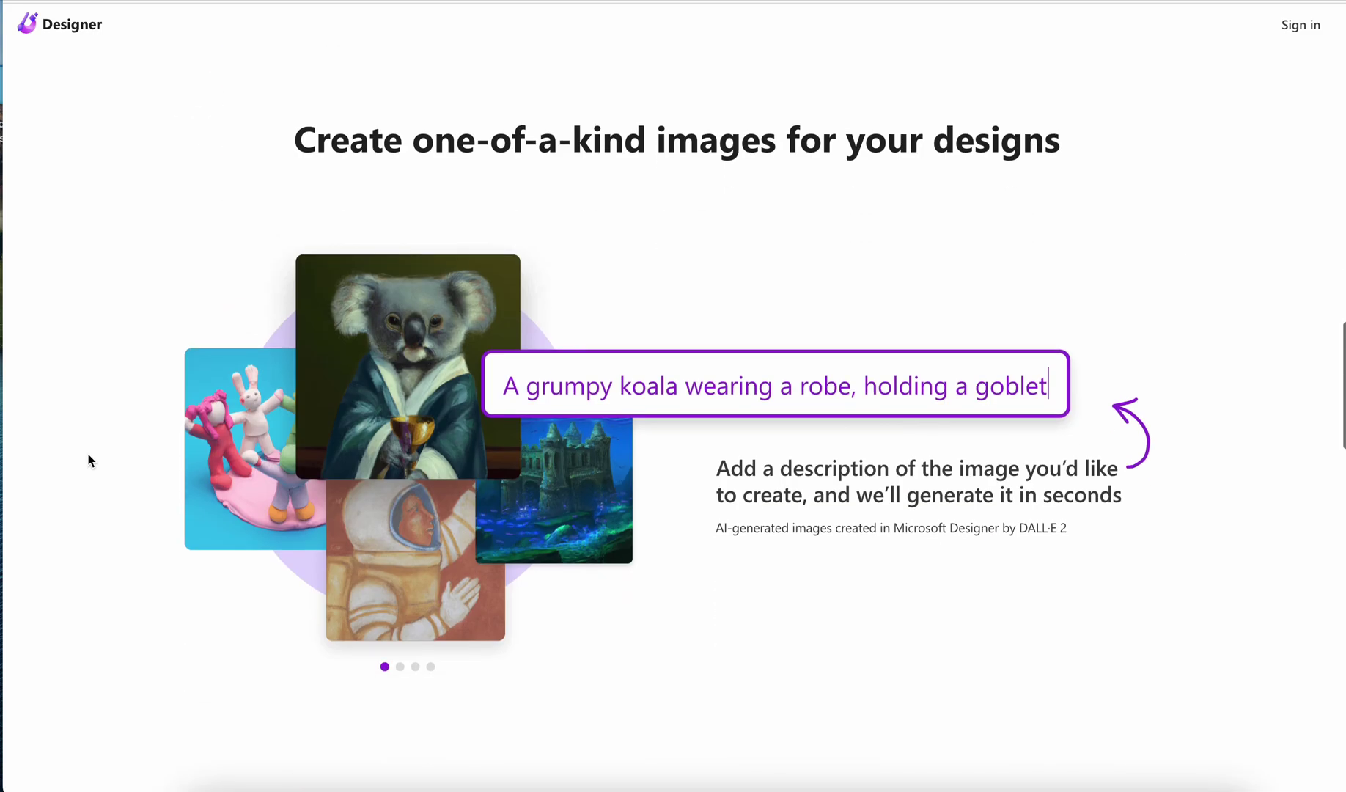
{"action": "scroll", "coordinate": [88, 460], "scroll_direction": "down", "scroll_amount": 11}
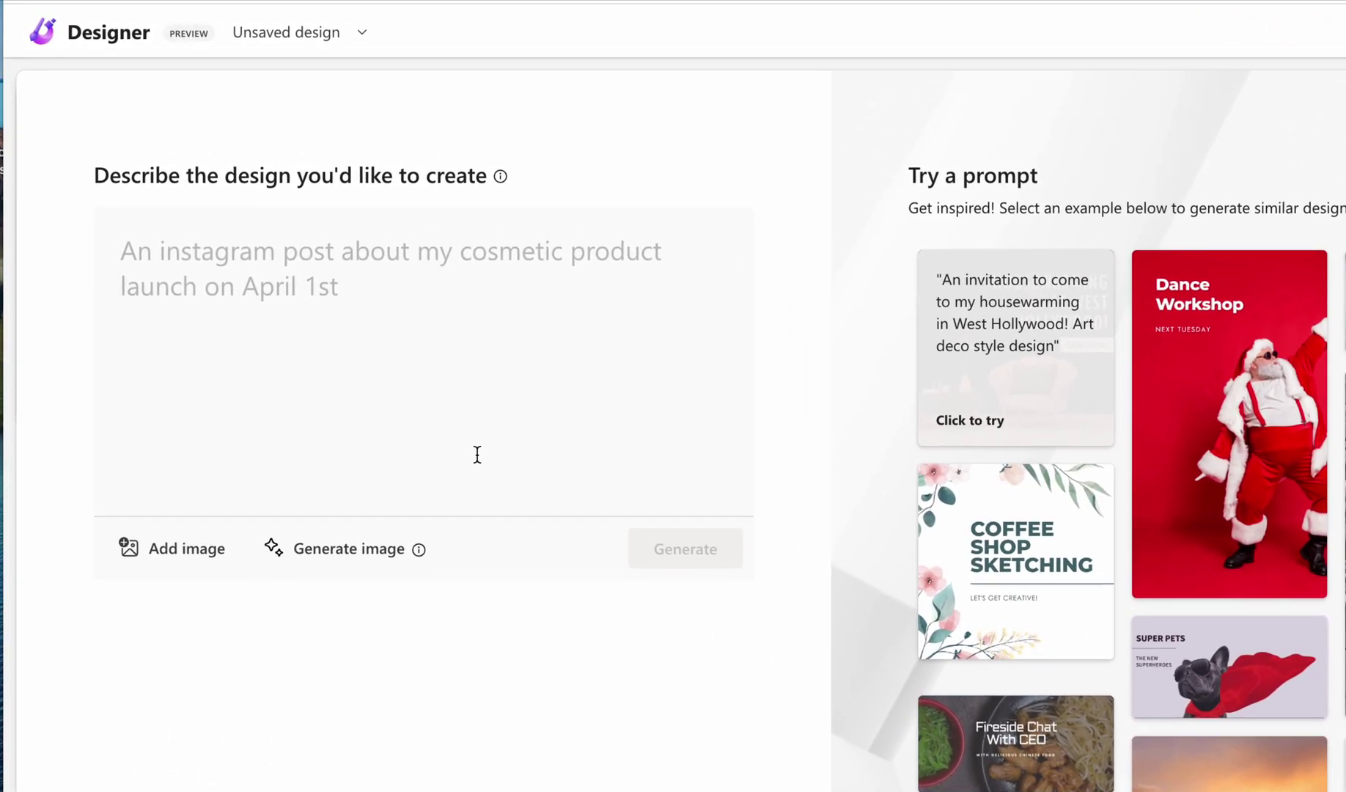
- Describe a Twitter photo post for a new-VA membership site launching May 1 and generate designs
{"action": "type", "text": "A Twit"}
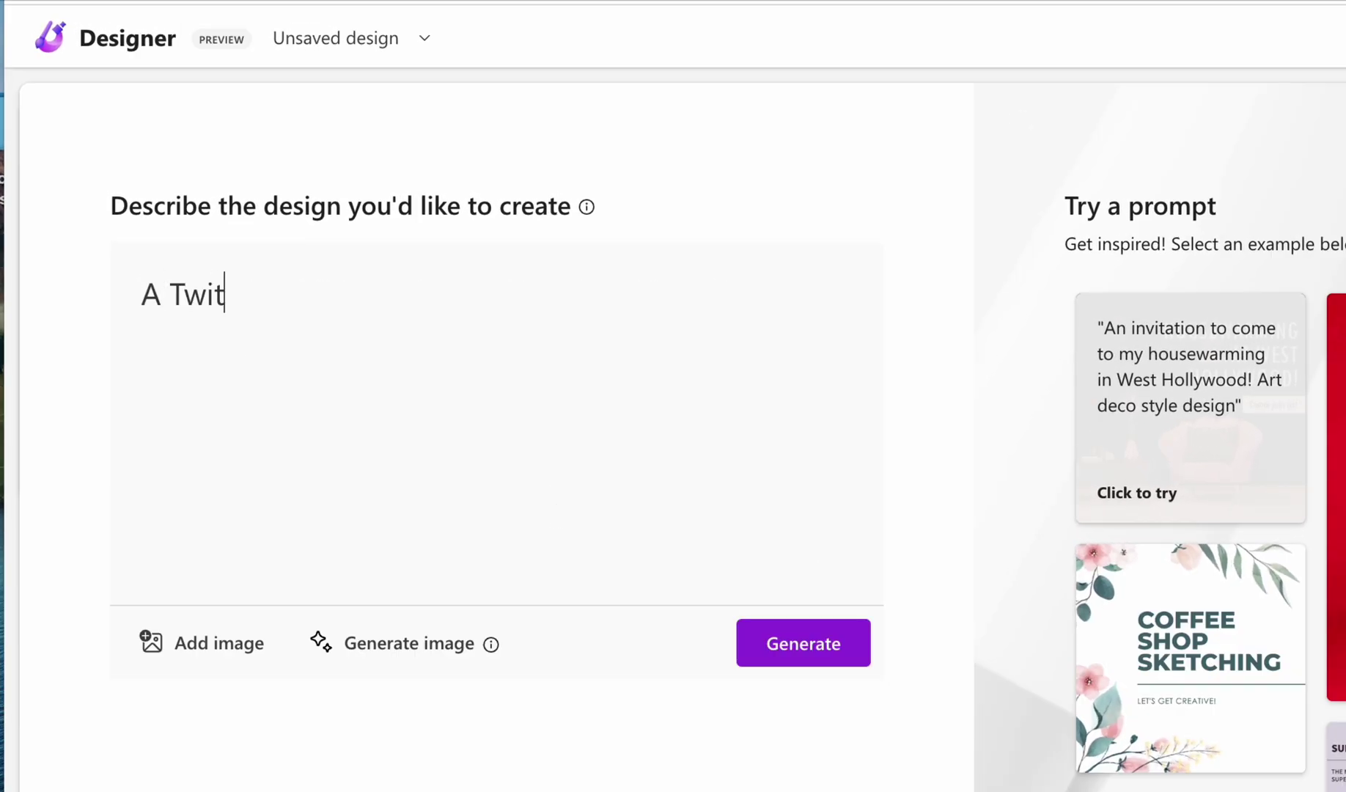
{"action": "type", "text": "ter post with a photo about my membership site for new"}
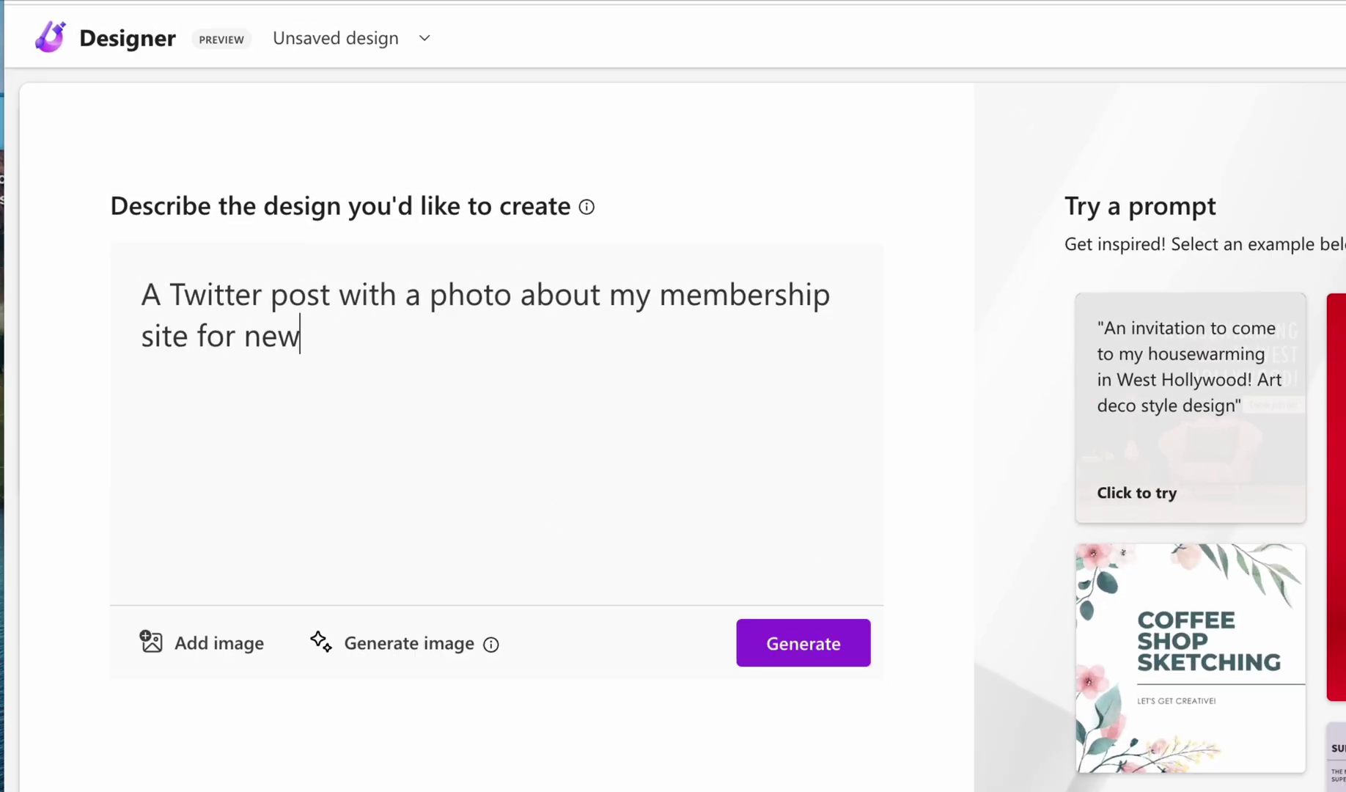
{"action": "type", "text": " virtual assistants, launching May 1"}
{"action": "left_click", "coordinate": [755, 652]}
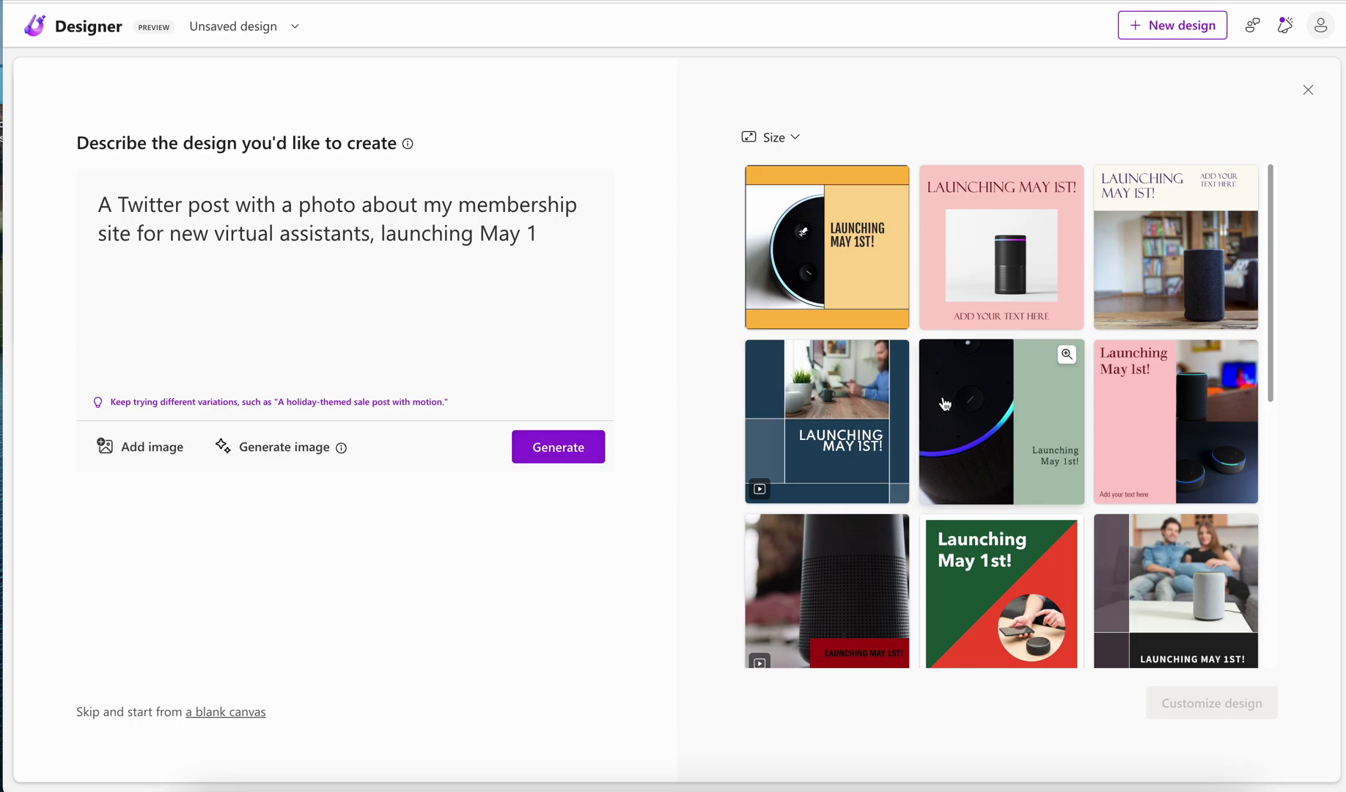
{"action": "scroll", "coordinate": [860, 571], "scroll_direction": "down", "scroll_amount": 5}
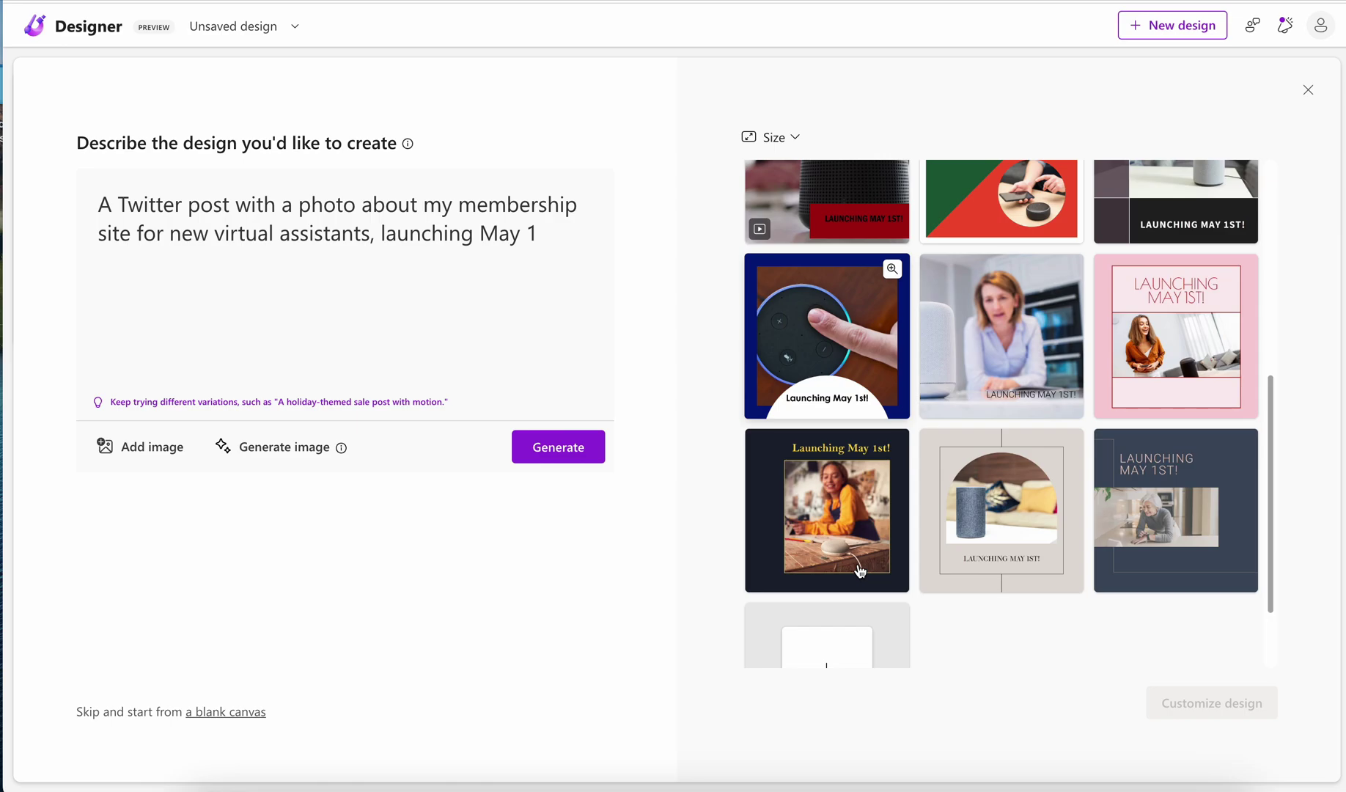
{"action": "scroll", "coordinate": [860, 571], "scroll_direction": "down", "scroll_amount": 2}
{"action": "scroll", "coordinate": [860, 571], "scroll_direction": "up", "scroll_amount": 7}
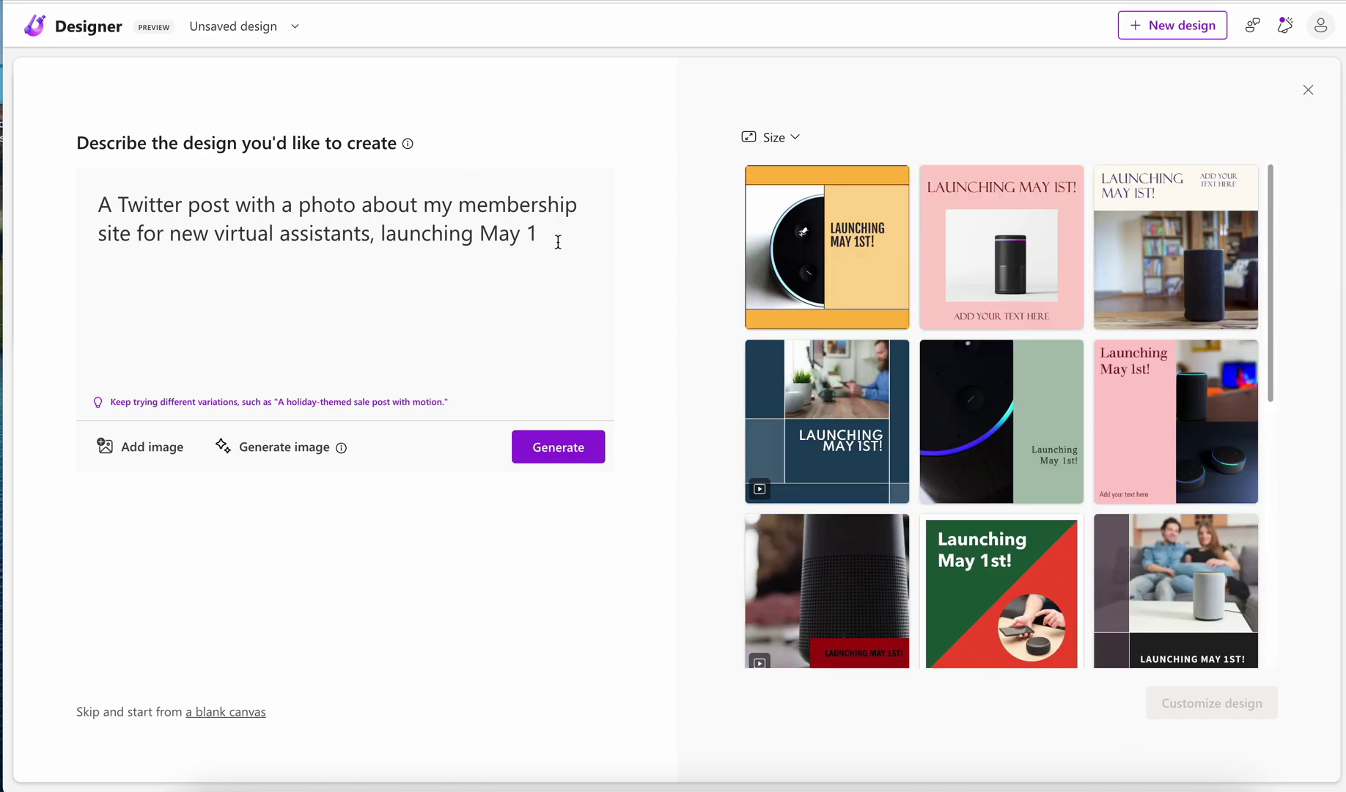
- Replace the prompt with the pasted LinkedIn post description and generate new designs
{"action": "left_click_drag", "start_coordinate": [558, 242], "coordinate": [30, 205]}
{"action": "key", "text": "BackSpace"}
{"action": "type", "text": "A linkedin post about the launch of my new membership site, launching May 1. Include a photo"}
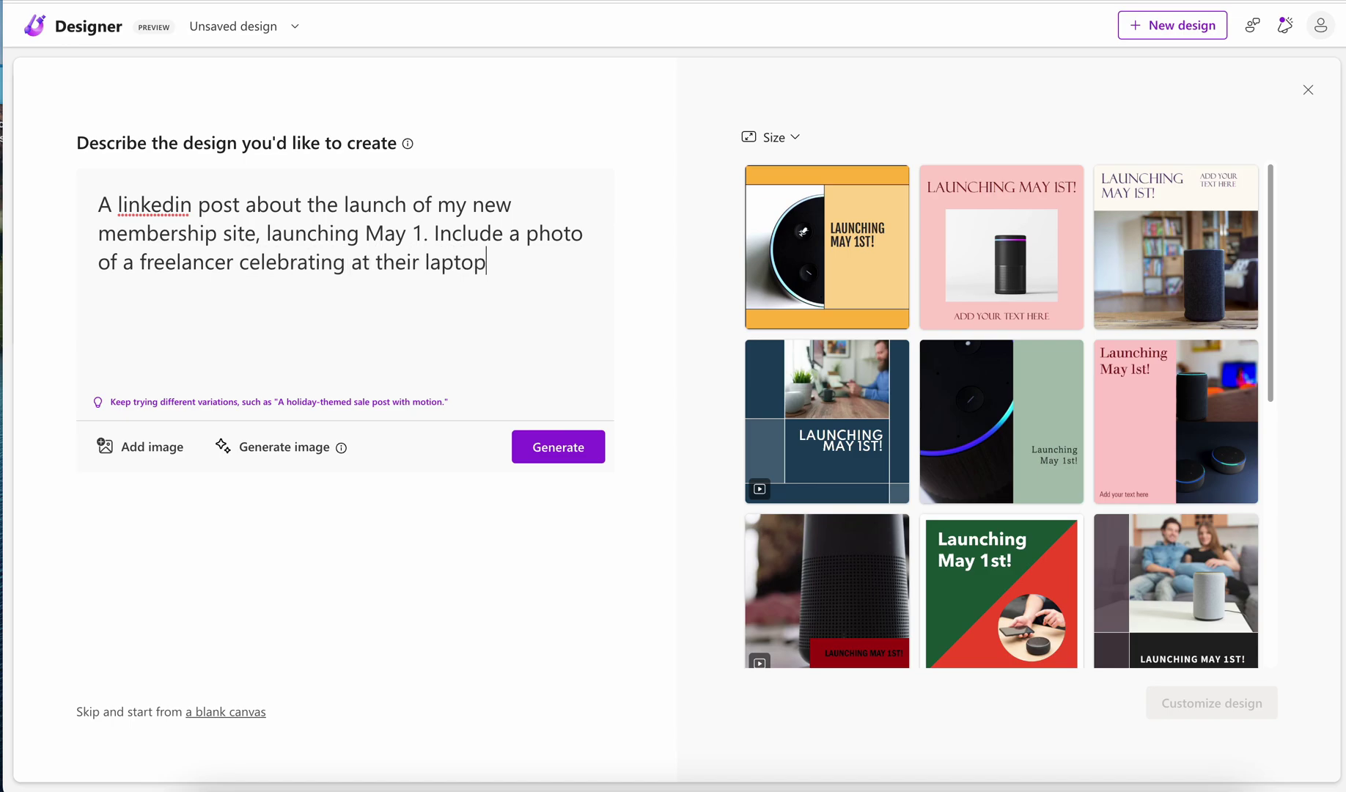
{"action": "left_click", "coordinate": [580, 454]}
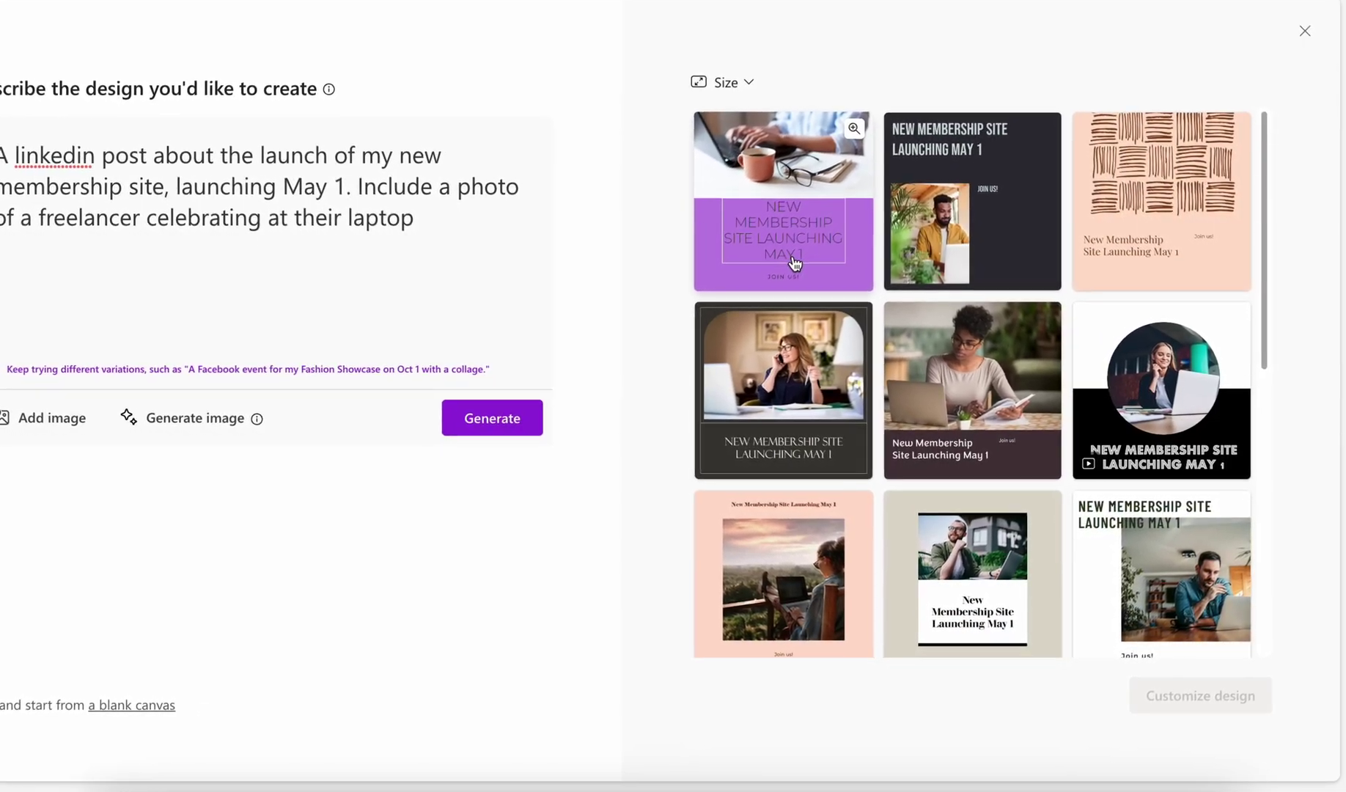
{"action": "scroll", "coordinate": [797, 266], "scroll_direction": "down", "scroll_amount": 3}
{"action": "scroll", "coordinate": [783, 253], "scroll_direction": "down", "scroll_amount": 3}
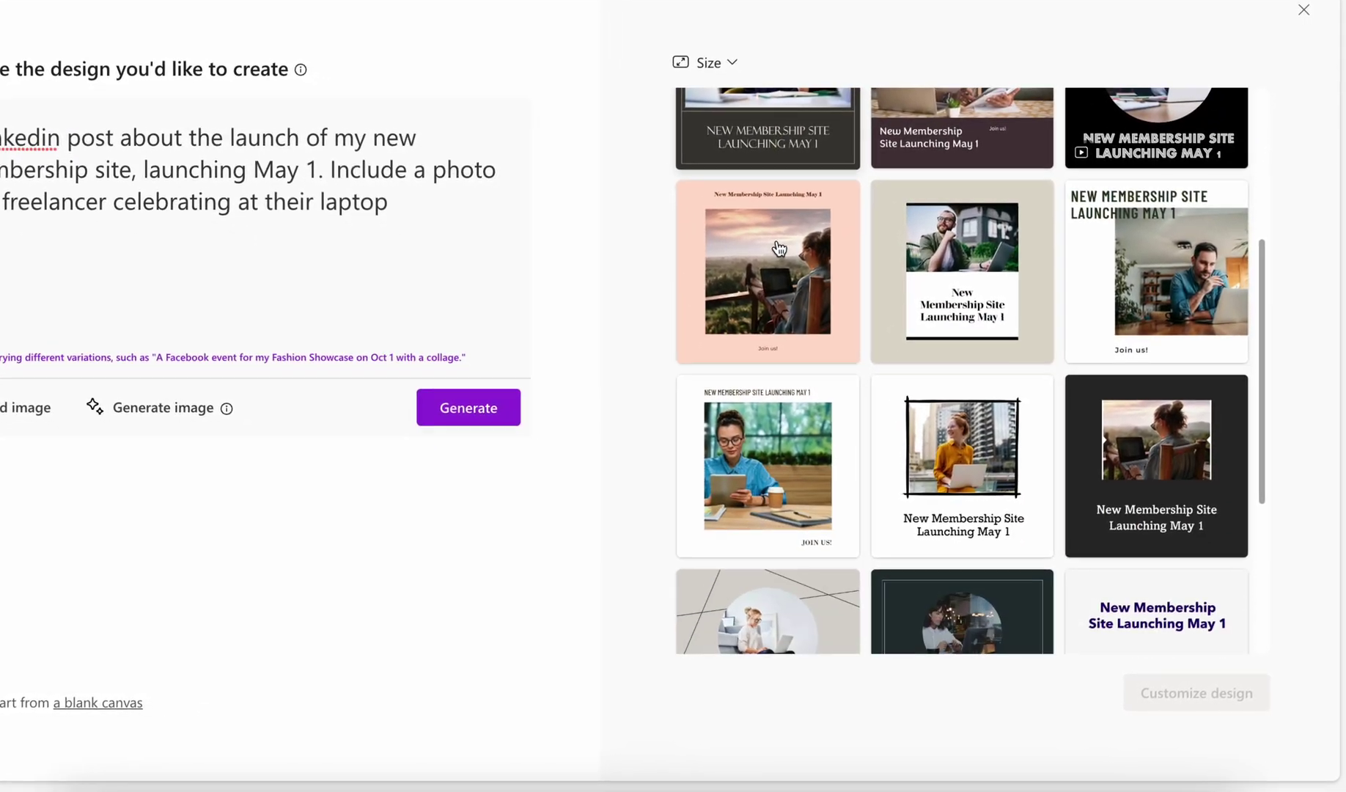
{"action": "scroll", "coordinate": [766, 236], "scroll_direction": "down", "scroll_amount": 3}
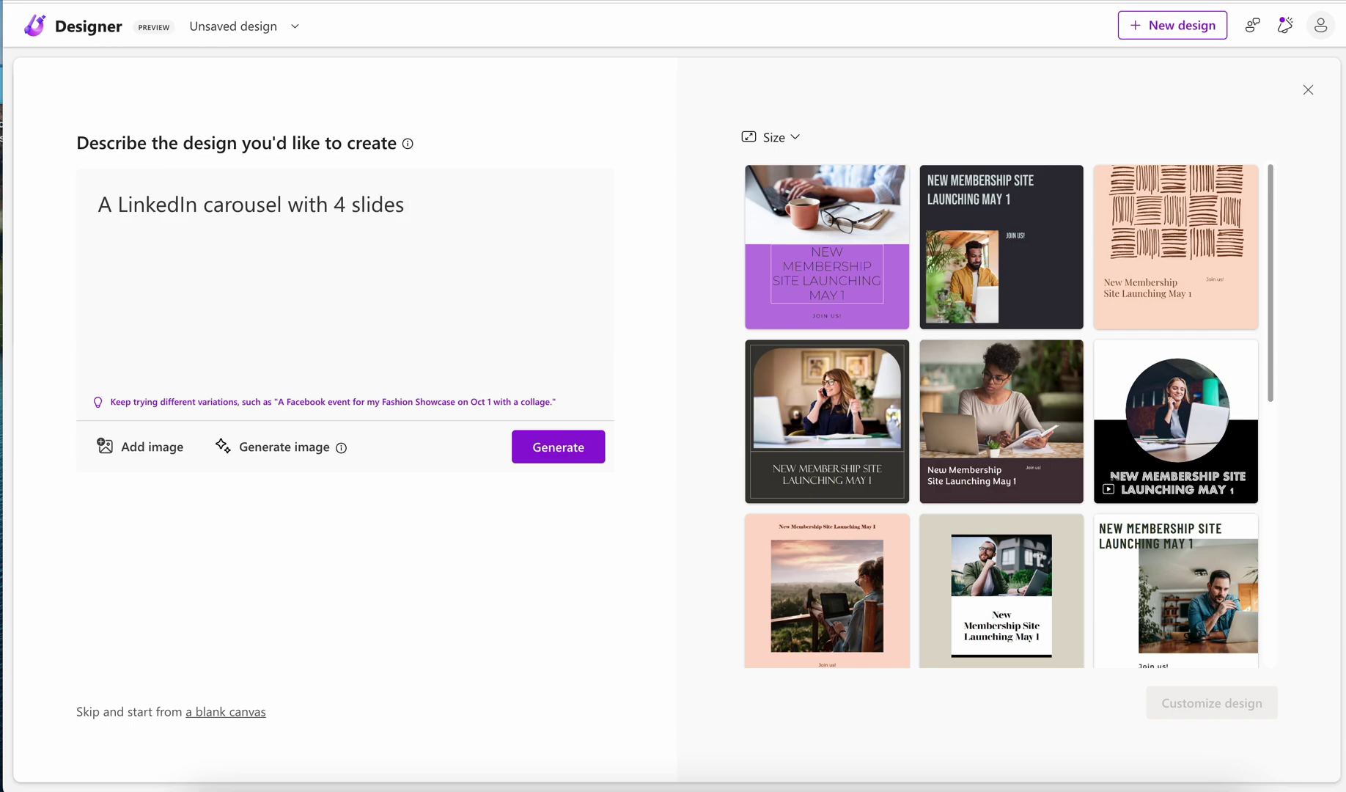
- Generate designs for a four-slide carousel on the benefits of hiring a virtual assistant
{"action": "type", "text": "talking about the benefits of hiring a virtual assistant"}
{"action": "left_click", "coordinate": [546, 450]}
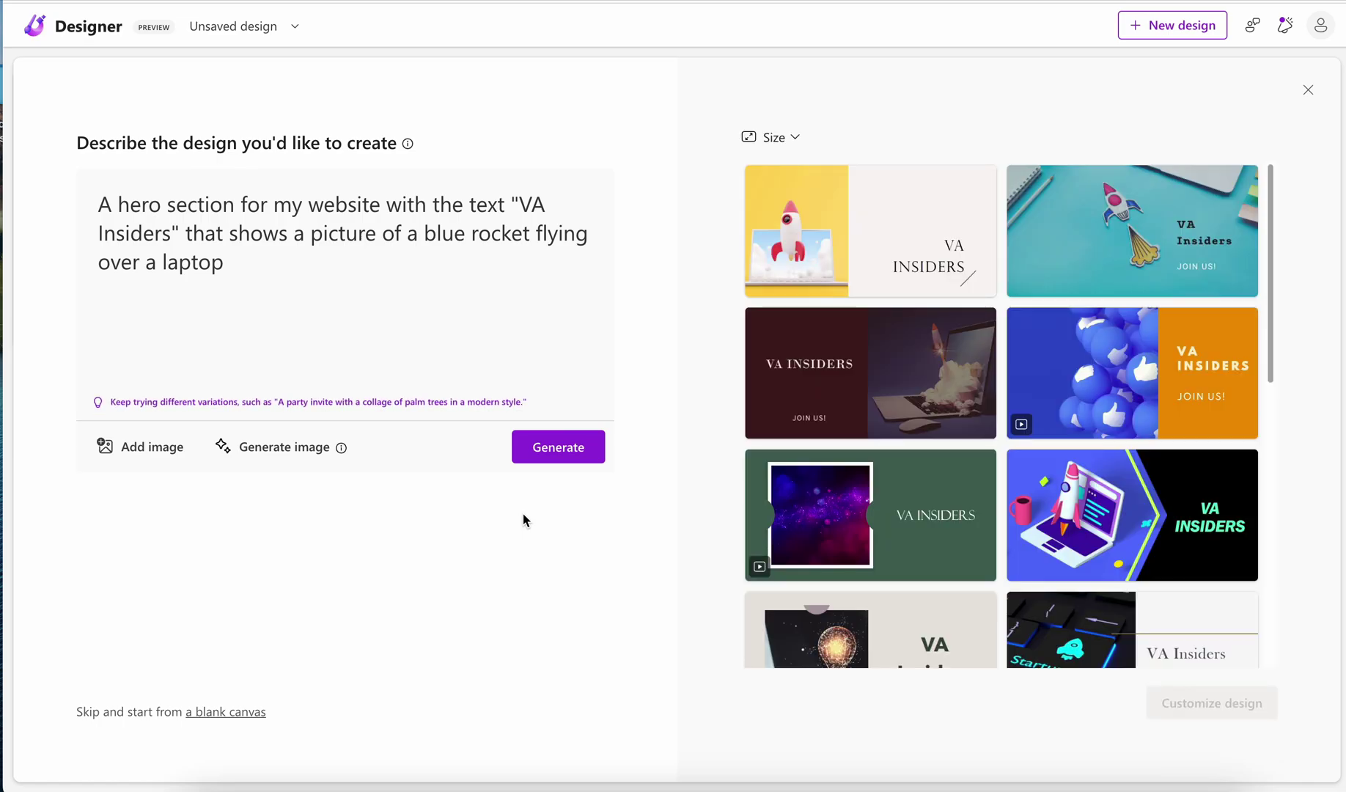
{"action": "scroll", "coordinate": [1090, 386], "scroll_direction": "down", "scroll_amount": 5}
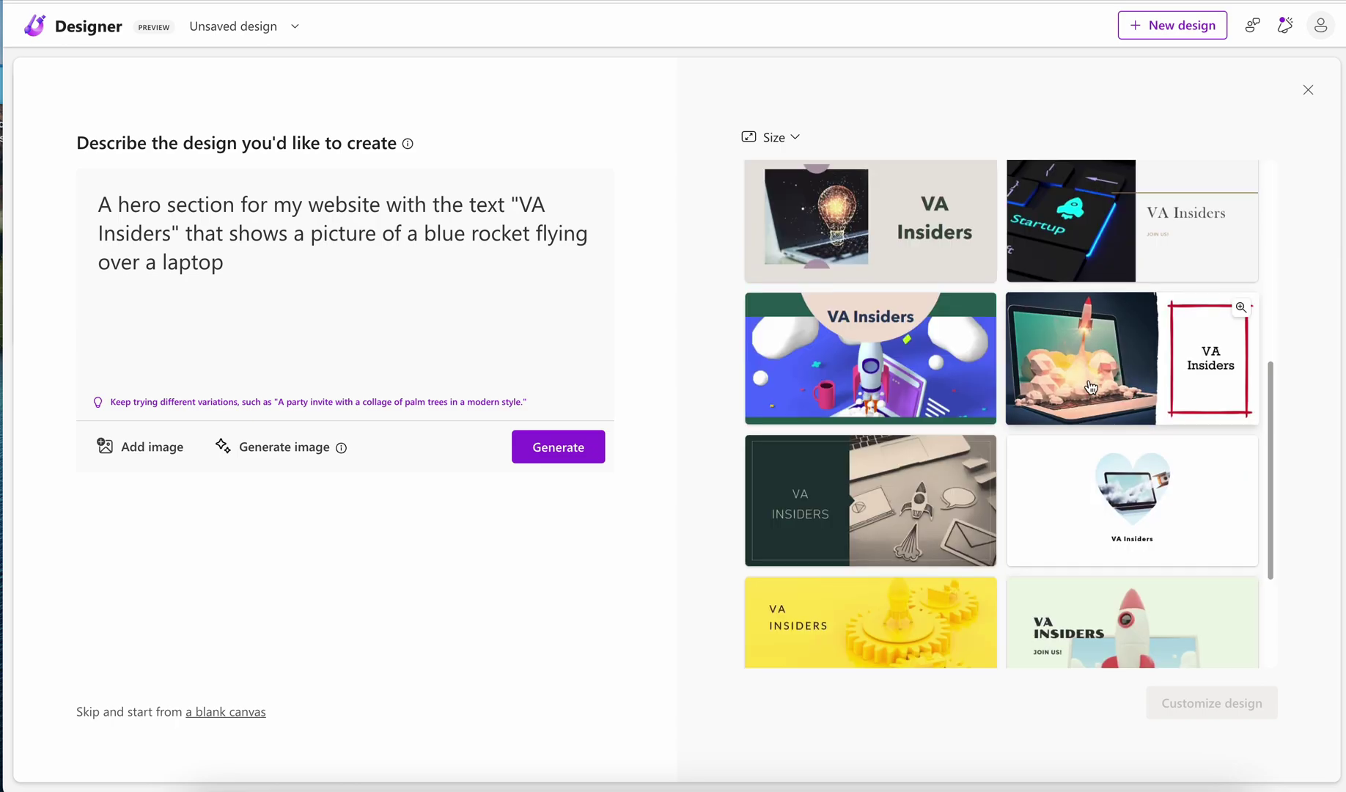
{"action": "scroll", "coordinate": [1091, 383], "scroll_direction": "down", "scroll_amount": 3}
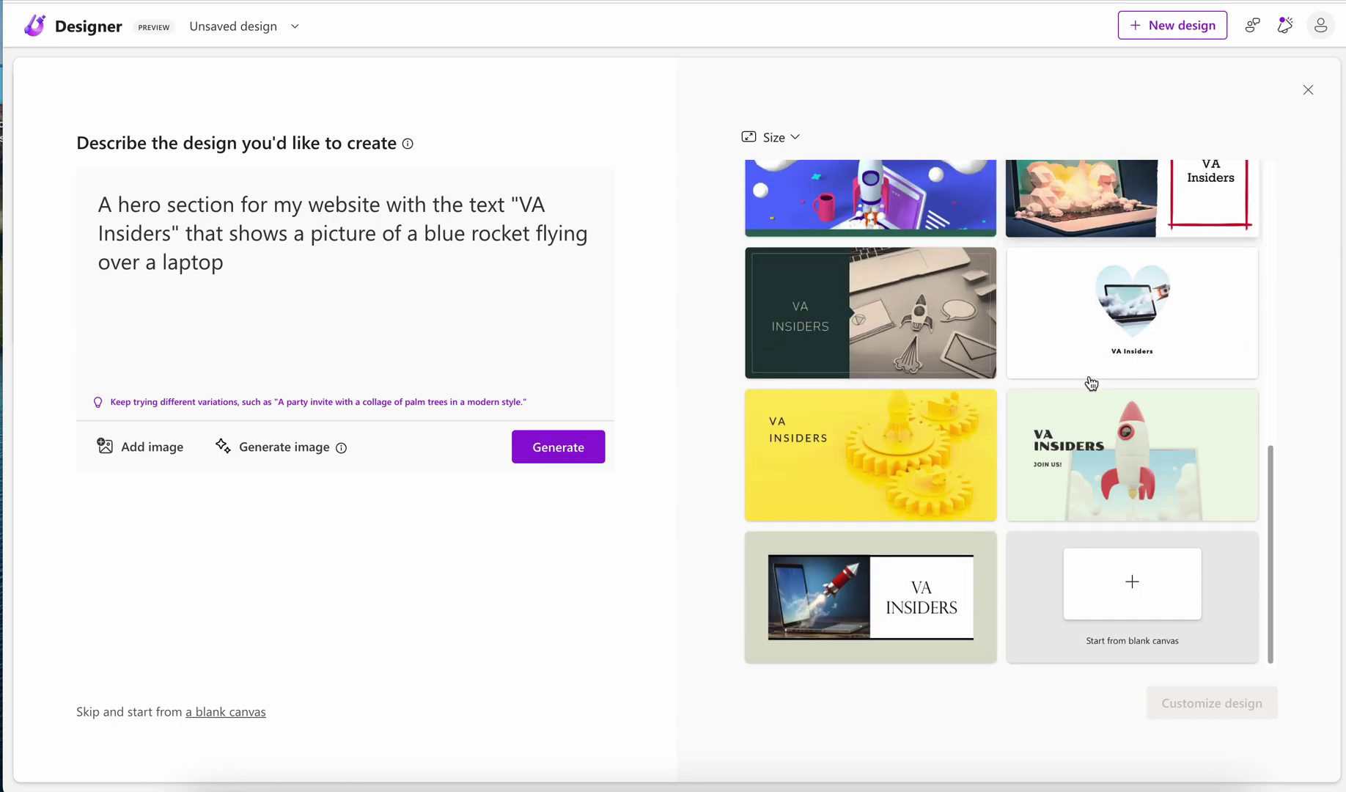
- Choose the rocket-launching-from-laptop design and open it for customizing
{"action": "scroll", "coordinate": [1091, 382], "scroll_direction": "up", "scroll_amount": 3}
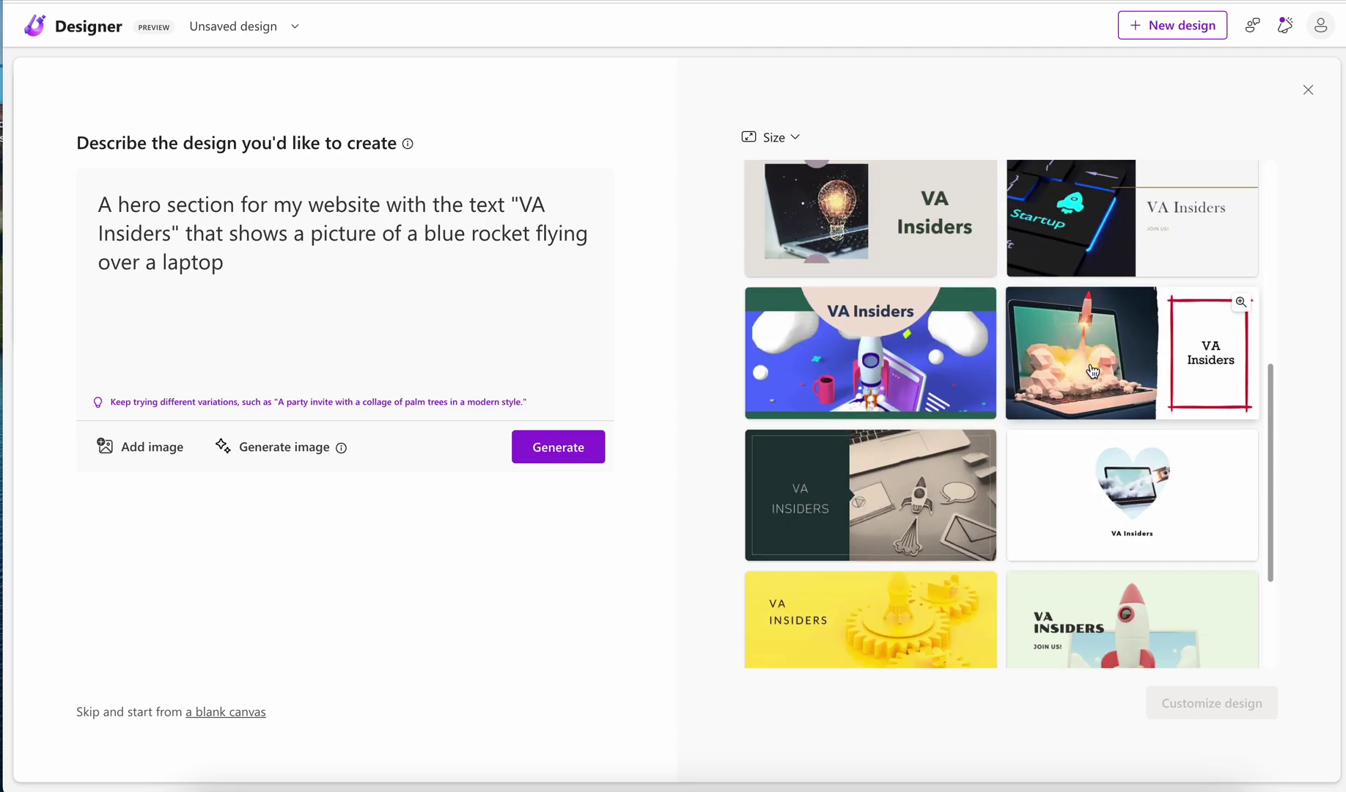
{"action": "left_click", "coordinate": [1092, 370]}
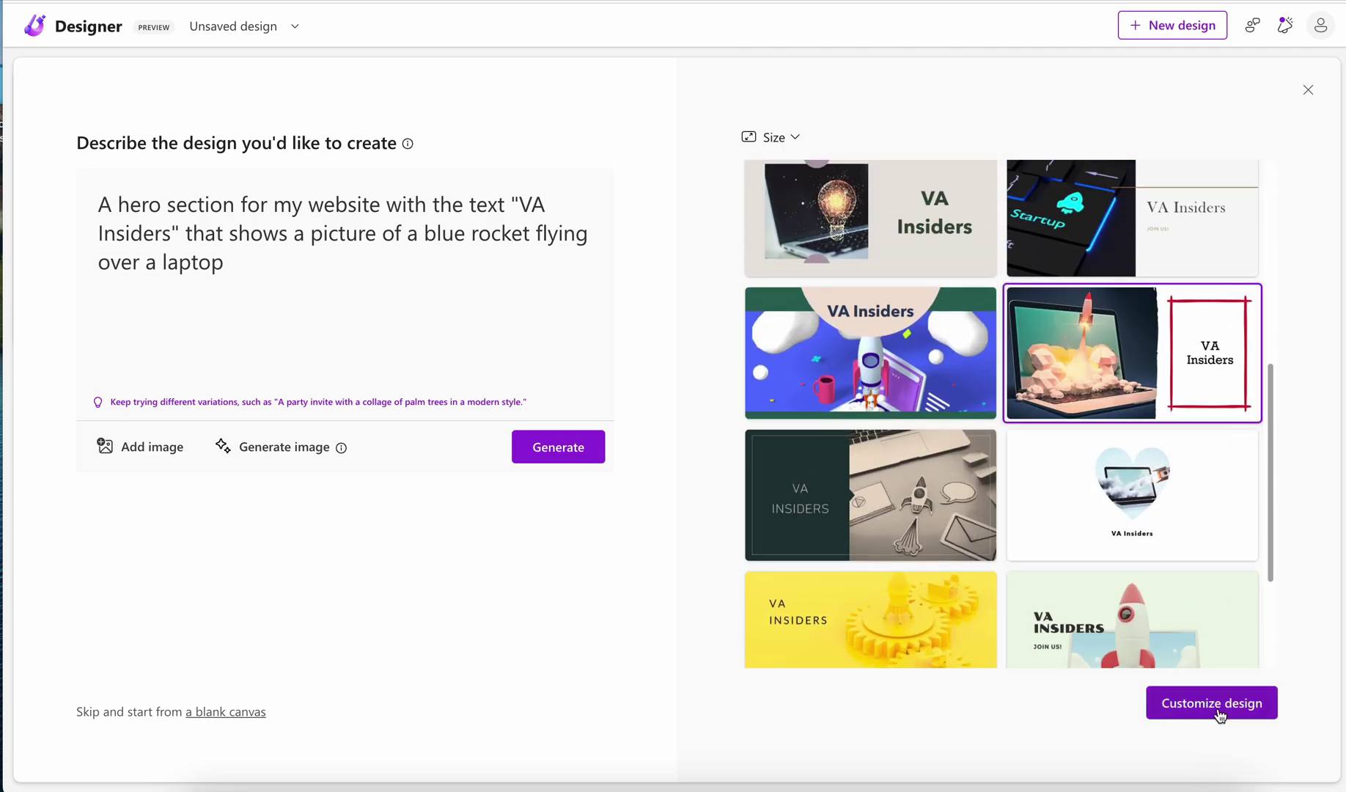
{"action": "left_click", "coordinate": [1210, 703]}
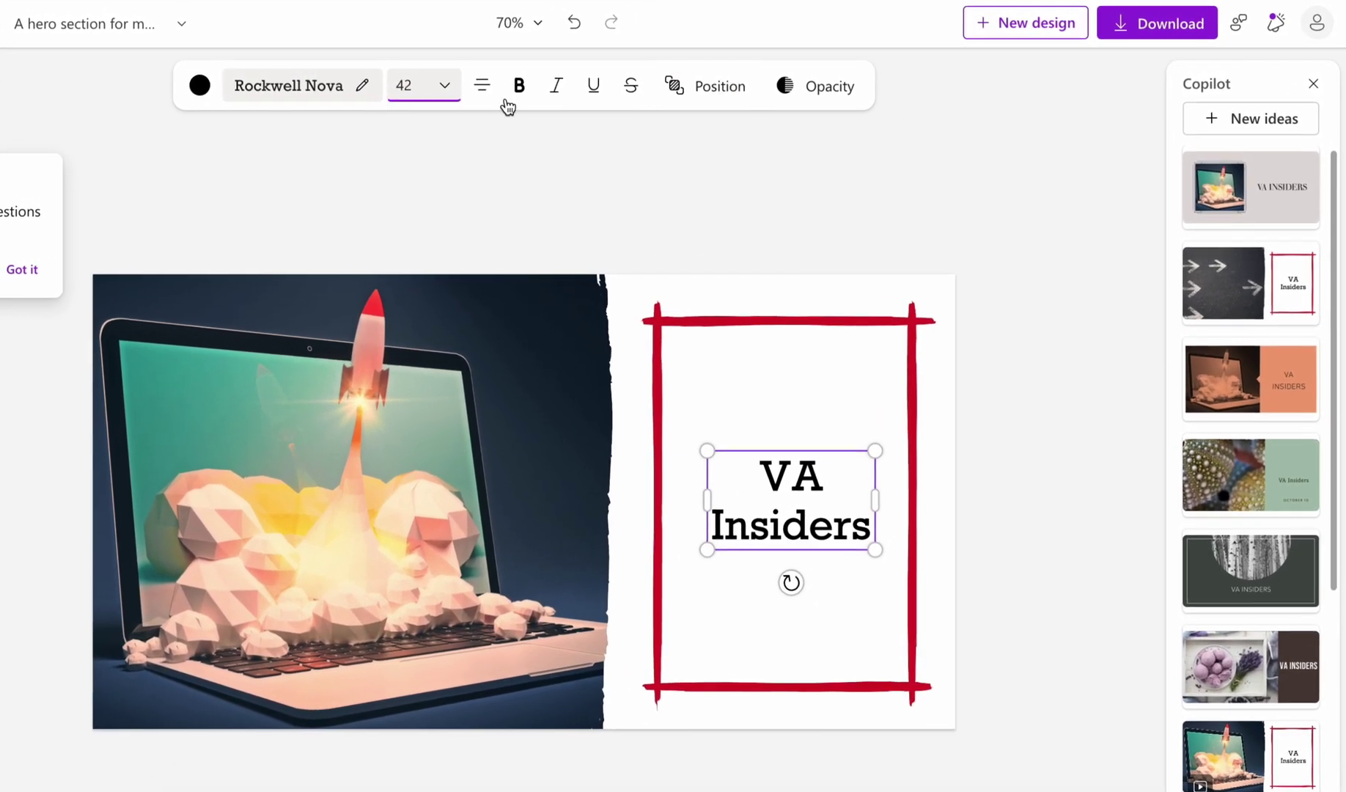
- Apply the dark purple Copilot variation with a pink frame around 'VA Insiders'
{"action": "left_click", "coordinate": [1266, 191]}
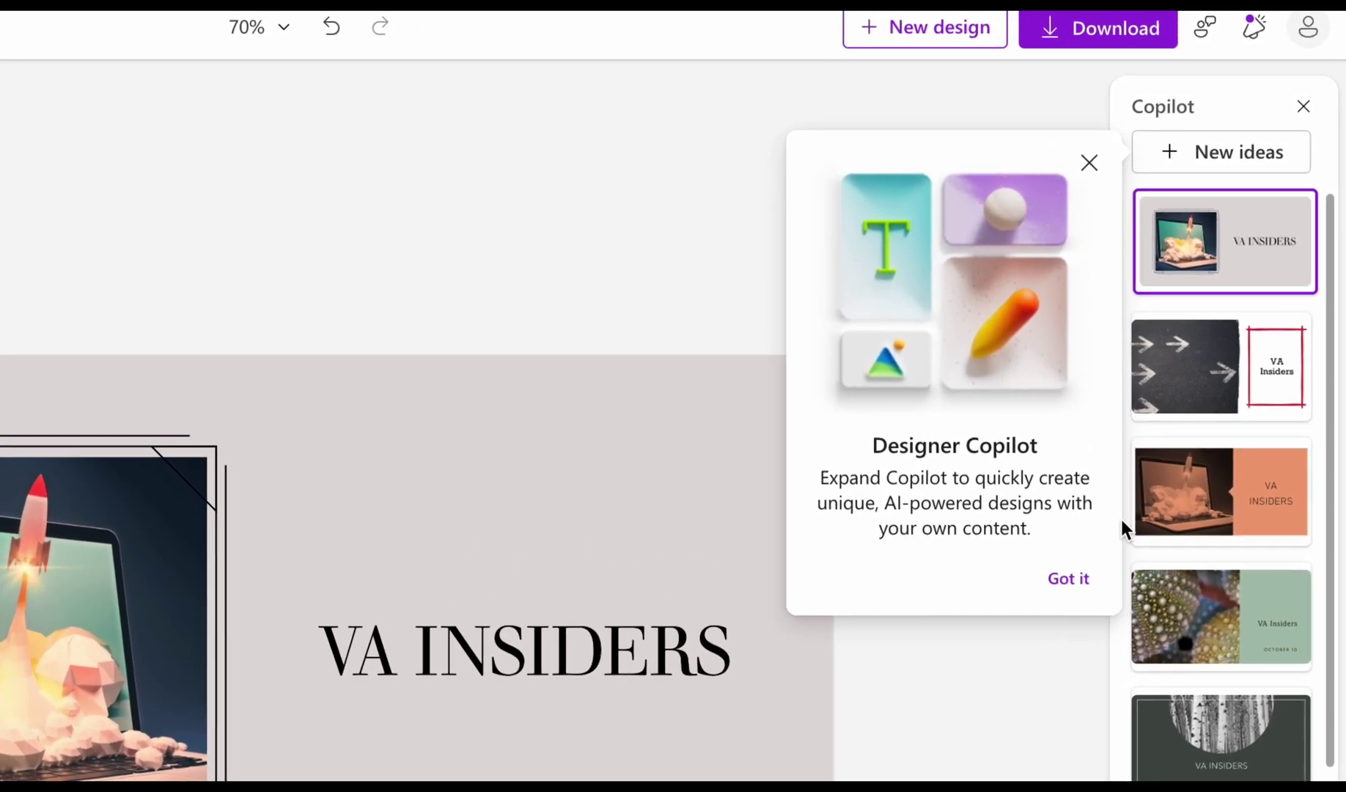
{"action": "left_click", "coordinate": [1055, 626]}
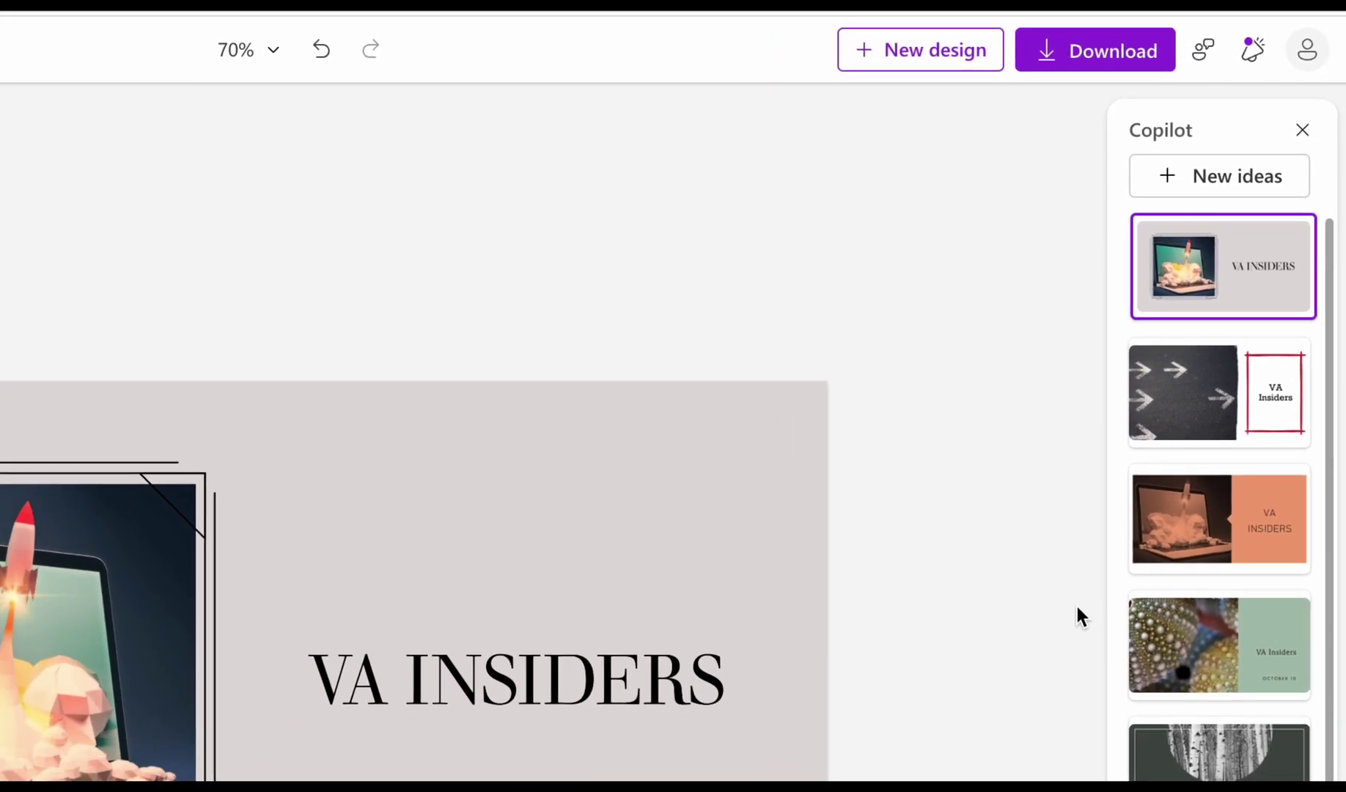
{"action": "scroll", "coordinate": [1208, 770], "scroll_direction": "down", "scroll_amount": 5}
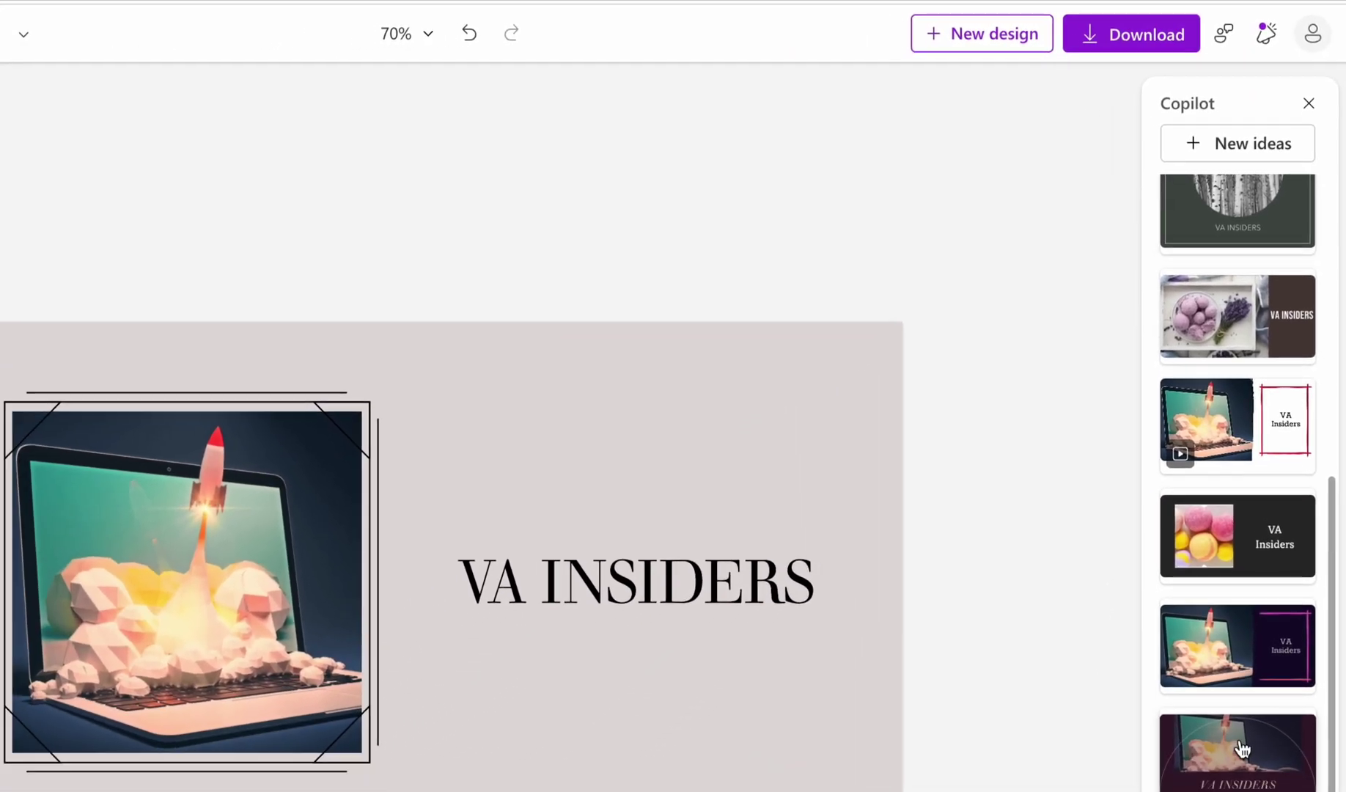
{"action": "left_click", "coordinate": [1238, 725]}
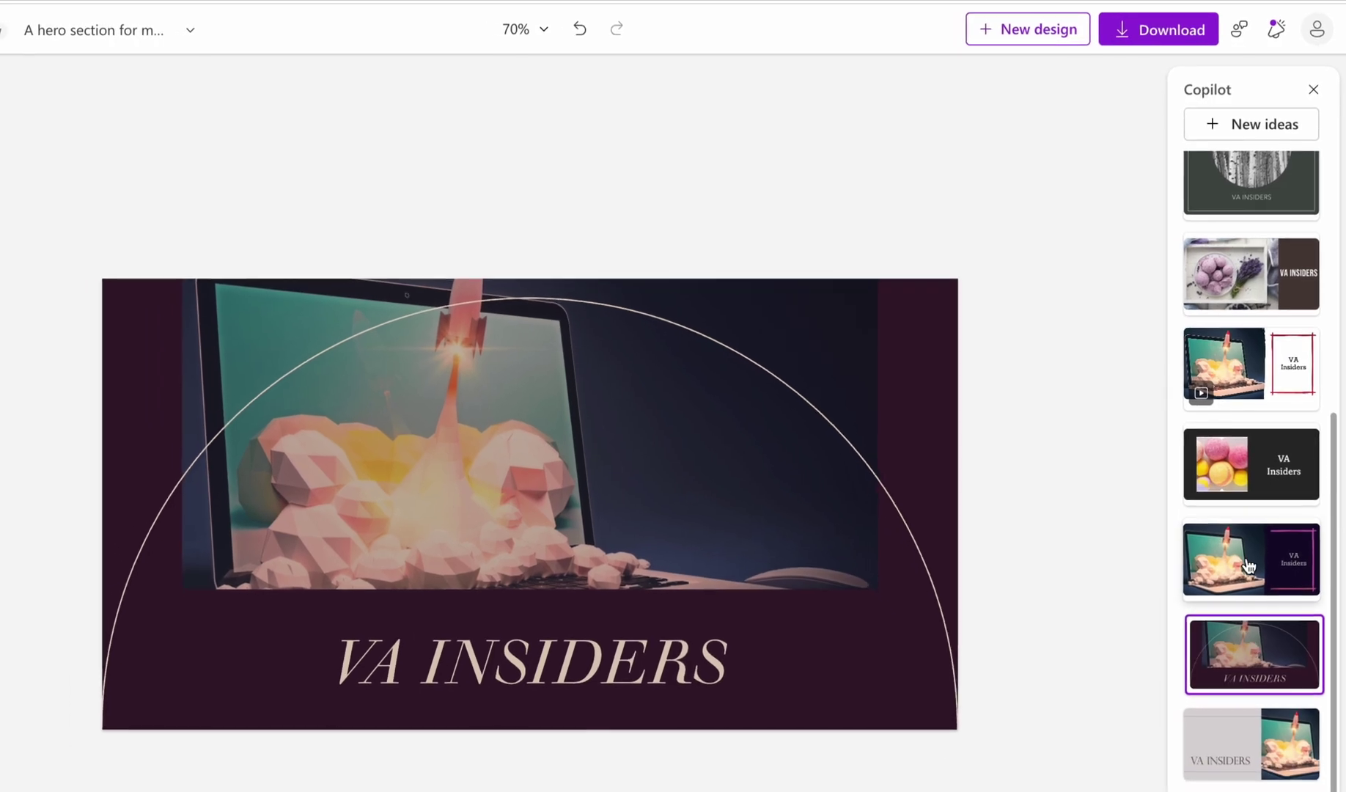
{"action": "left_click", "coordinate": [1239, 603]}
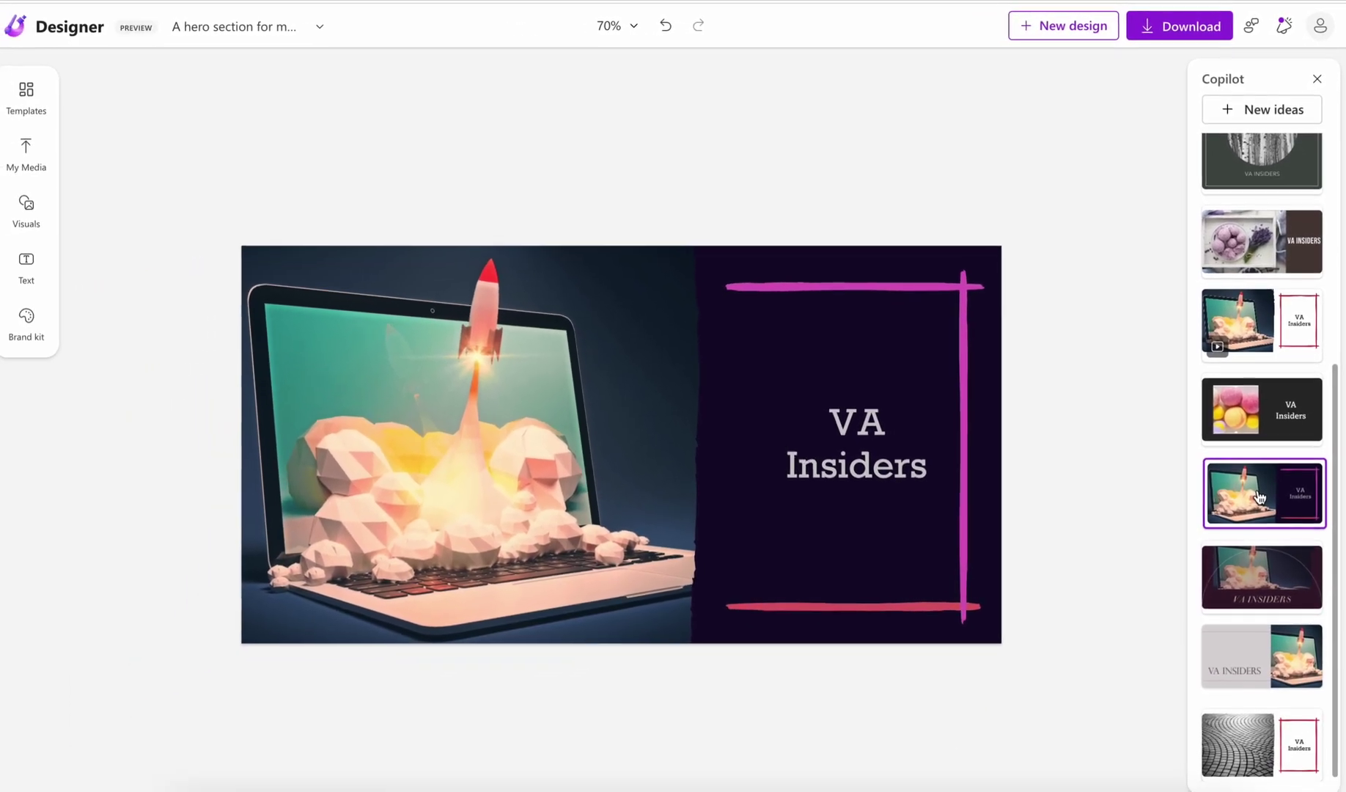
- Fade the background panel to 1% opacity and widen the rocket-laptop photo
{"action": "left_click", "coordinate": [796, 518]}
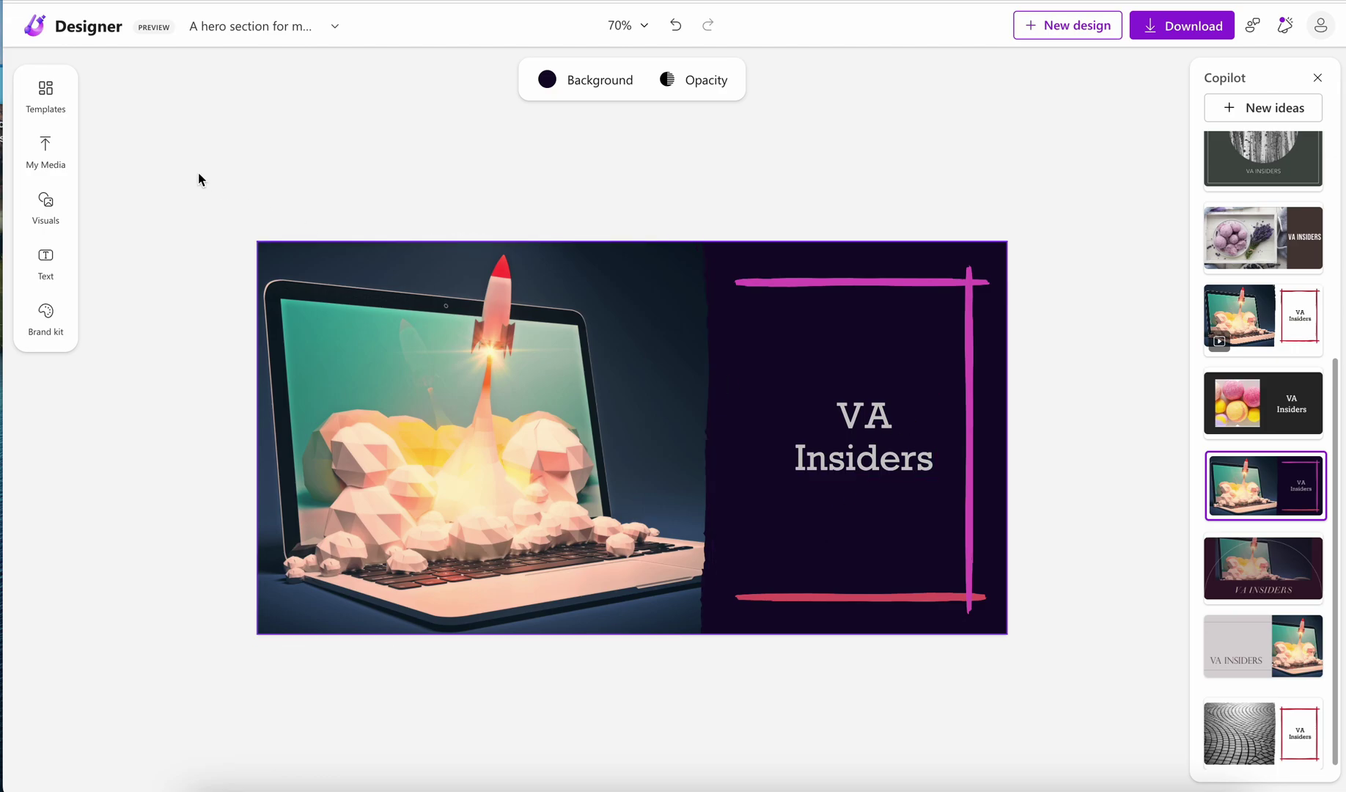
{"action": "left_click_drag", "start_coordinate": [778, 123], "coordinate": [579, 141]}
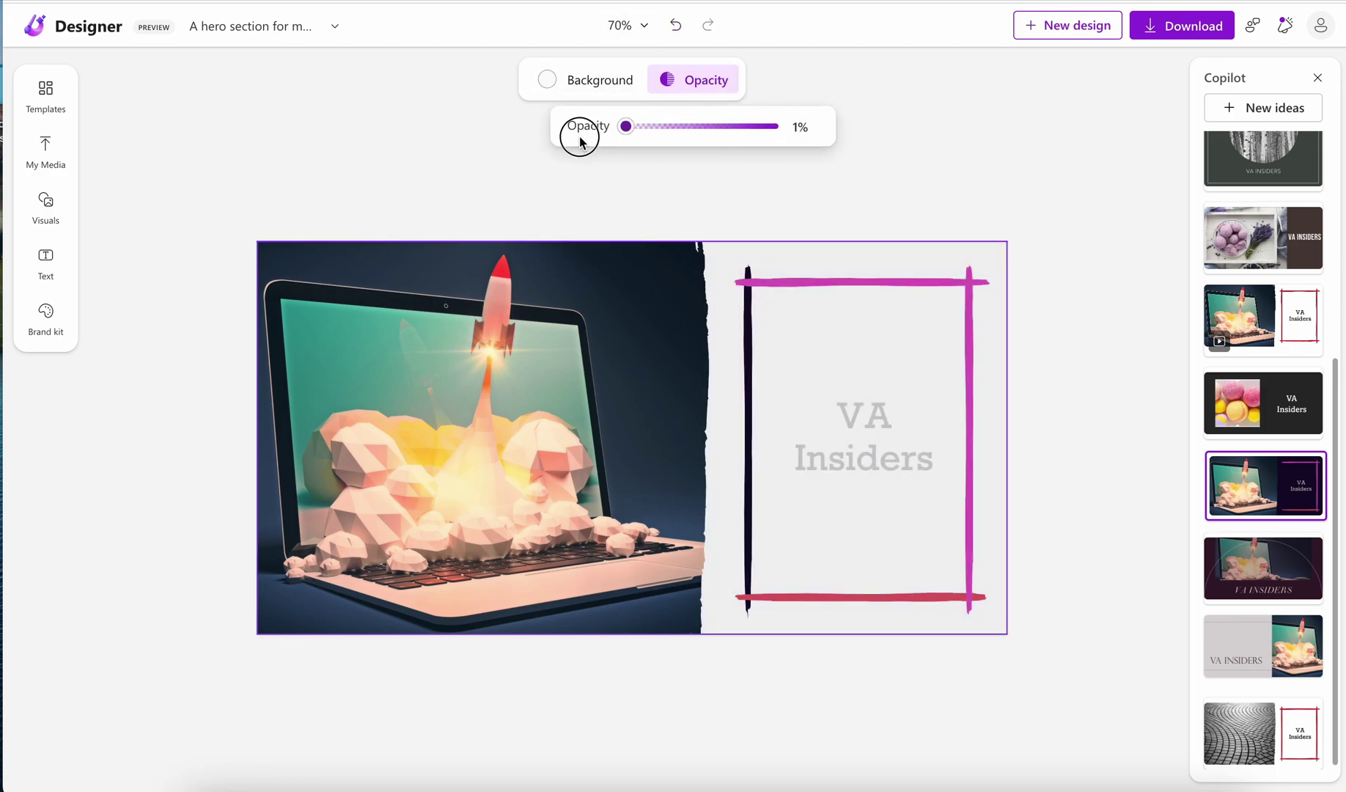
{"action": "left_click", "coordinate": [626, 329]}
{"action": "left_click_drag", "start_coordinate": [703, 423], "coordinate": [825, 440]}
- Delete the VA Insiders title and reposition the rocket-laptop photo on the canvas
{"action": "left_click", "coordinate": [843, 472]}
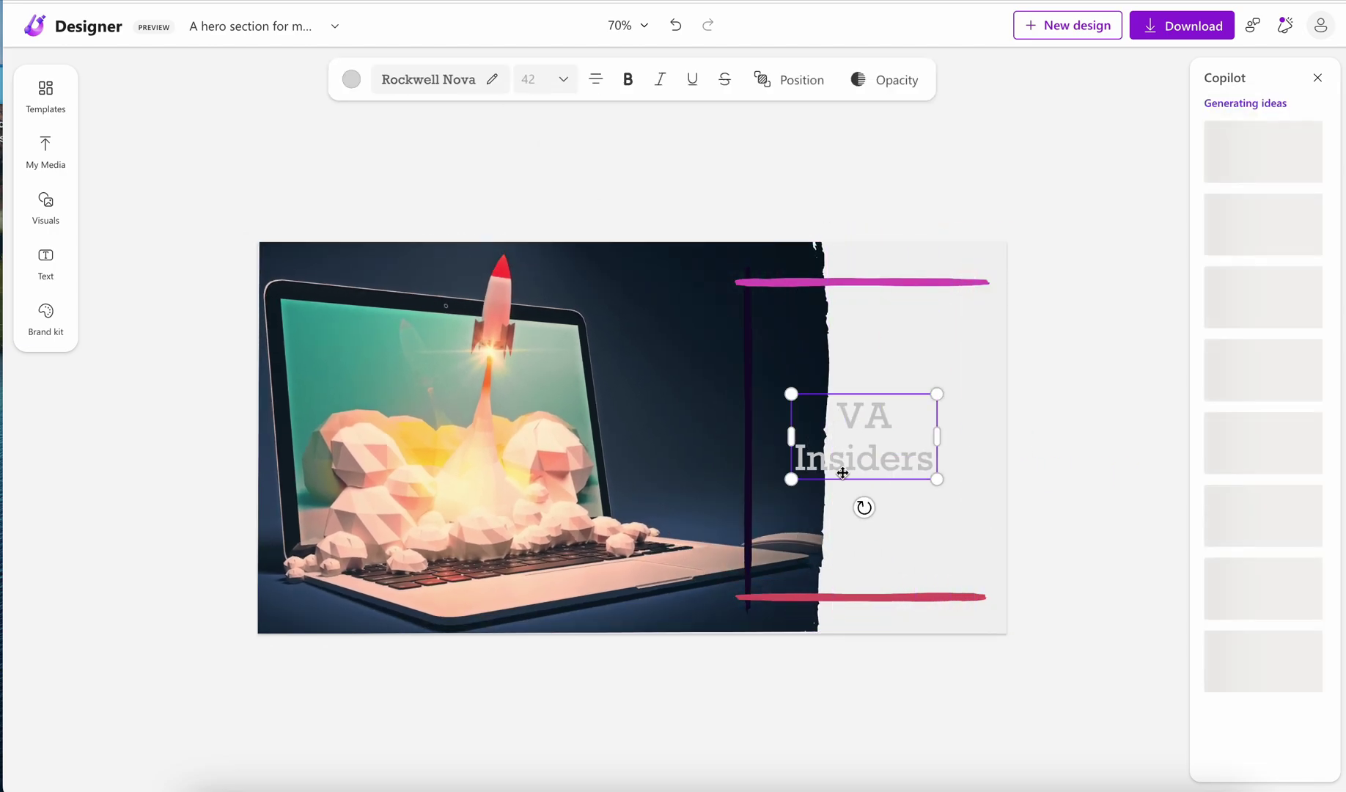
{"action": "key", "text": "Delete"}
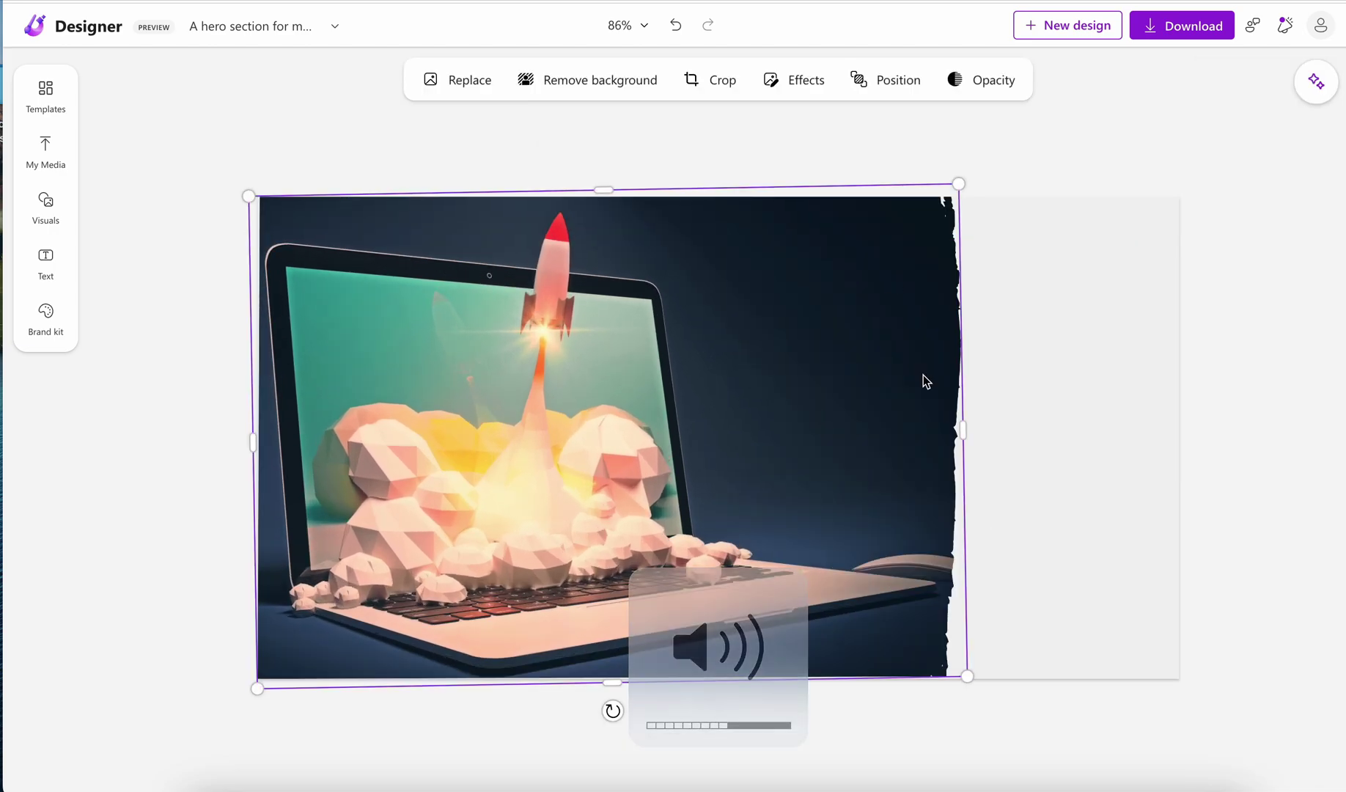
{"action": "left_click", "coordinate": [1043, 412]}
{"action": "mouse_move", "coordinate": [859, 432]}
{"action": "left_mouse_down"}
{"action": "mouse_move", "coordinate": [886, 434]}
{"action": "mouse_move", "coordinate": [865, 434]}
{"action": "left_mouse_up"}
{"action": "left_click", "coordinate": [44, 208]}
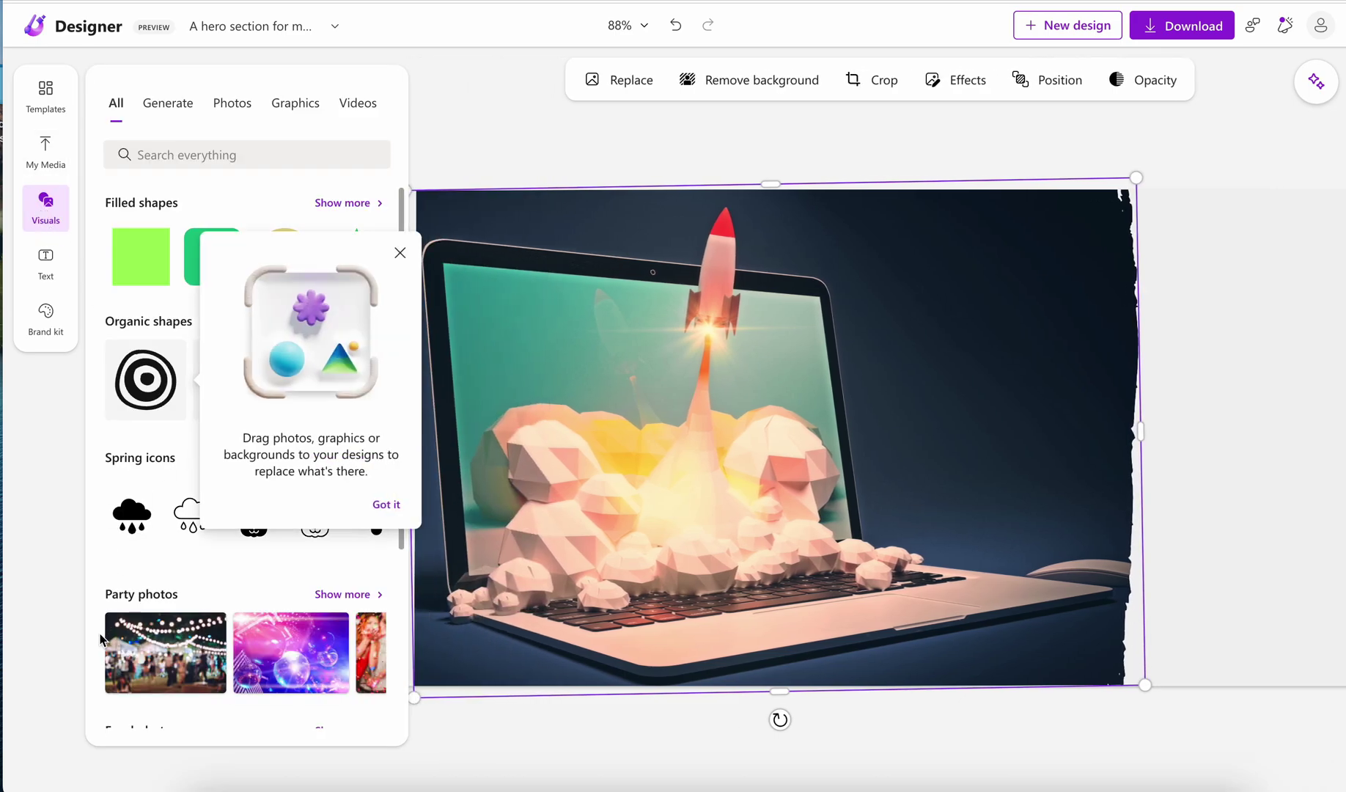
- Add a purple organic shape and enlarge it over the right side of the photo
{"action": "left_click", "coordinate": [386, 505]}
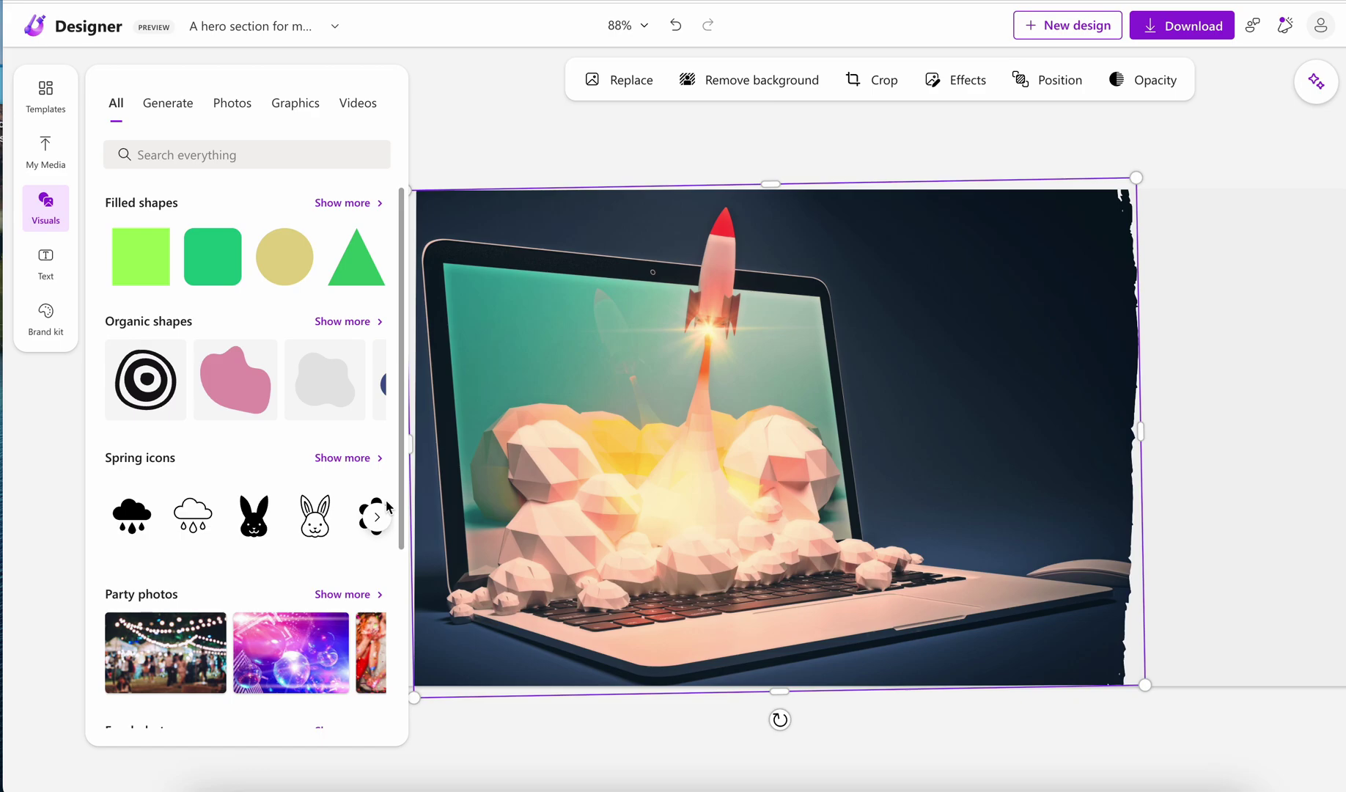
{"action": "scroll", "coordinate": [275, 558], "scroll_direction": "down", "scroll_amount": 3}
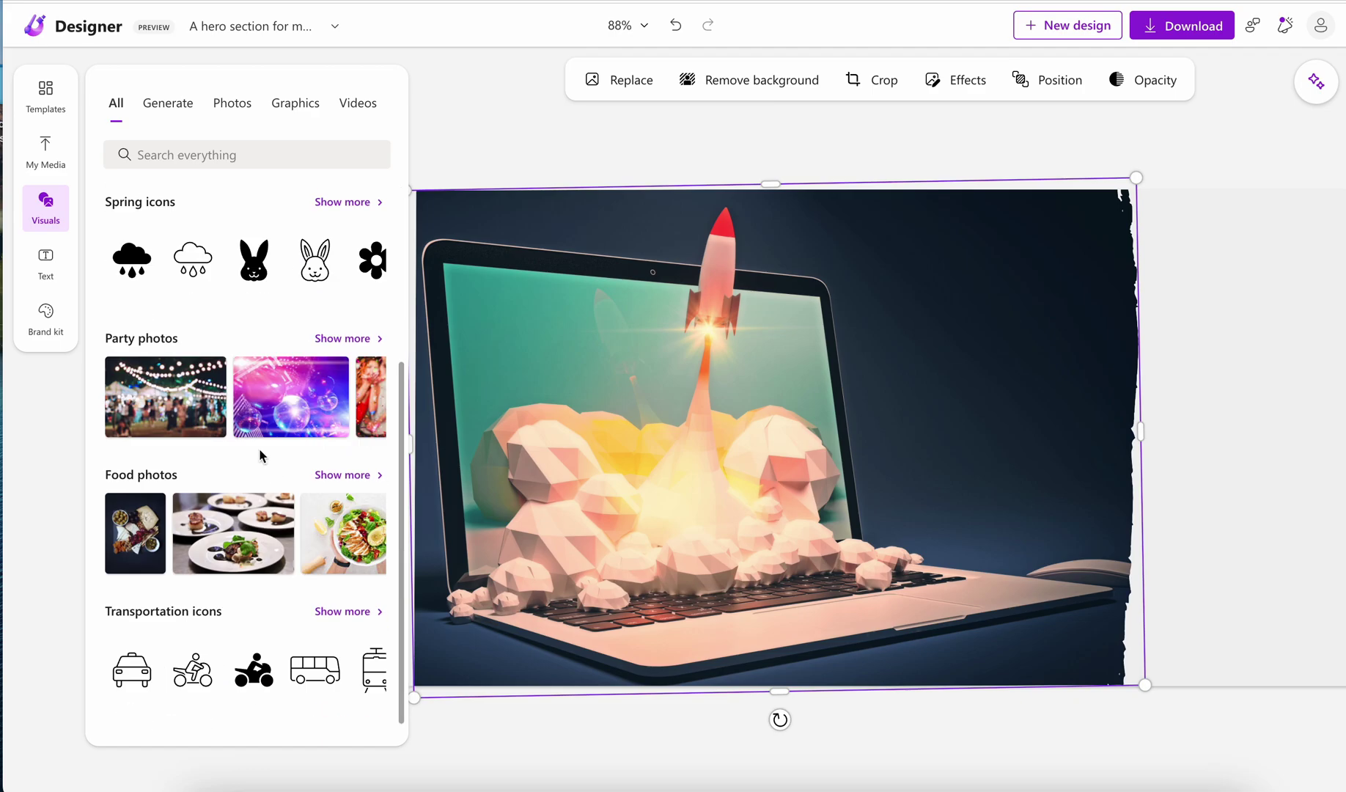
{"action": "scroll", "coordinate": [261, 456], "scroll_direction": "up", "scroll_amount": 3}
{"action": "left_click", "coordinate": [344, 271]}
{"action": "left_click", "coordinate": [297, 576]}
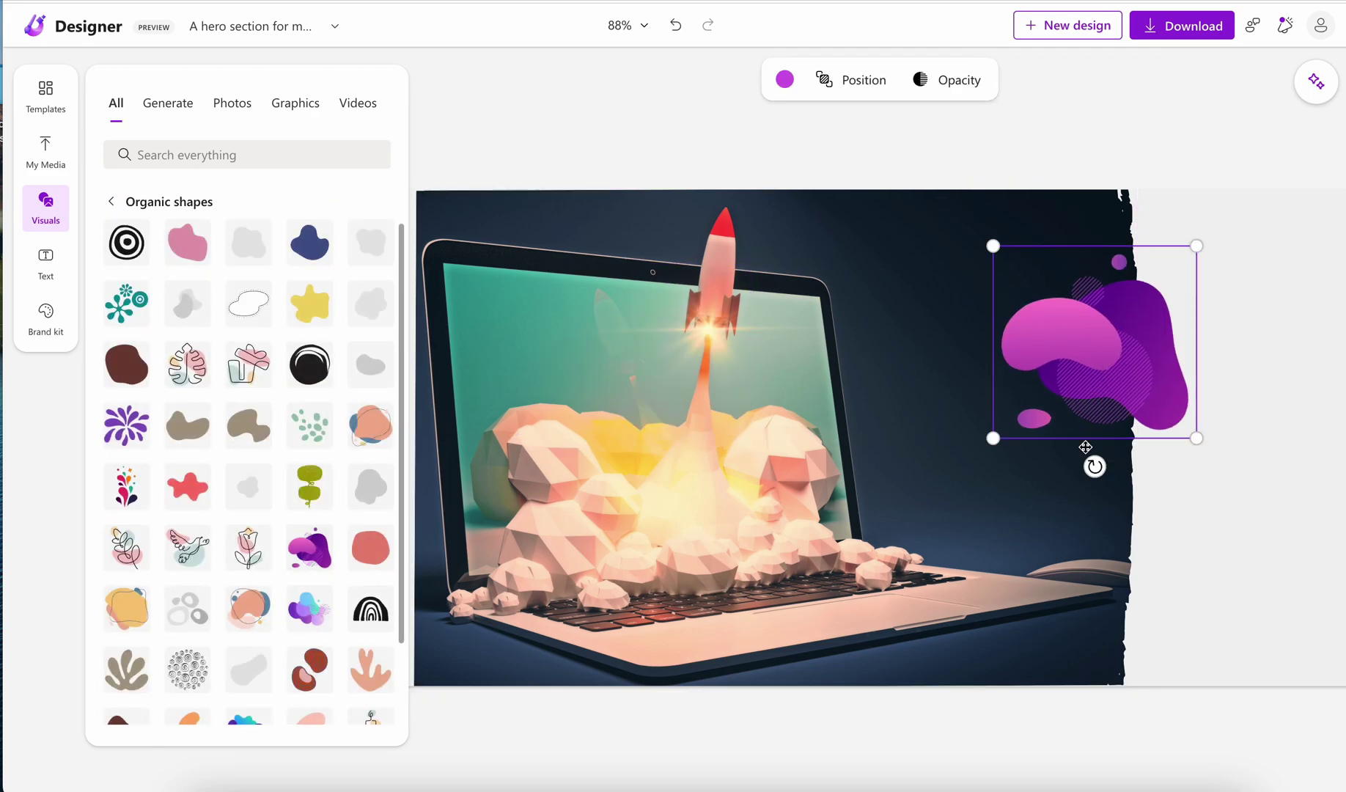
{"action": "left_click_drag", "start_coordinate": [1160, 453], "coordinate": [1062, 445]}
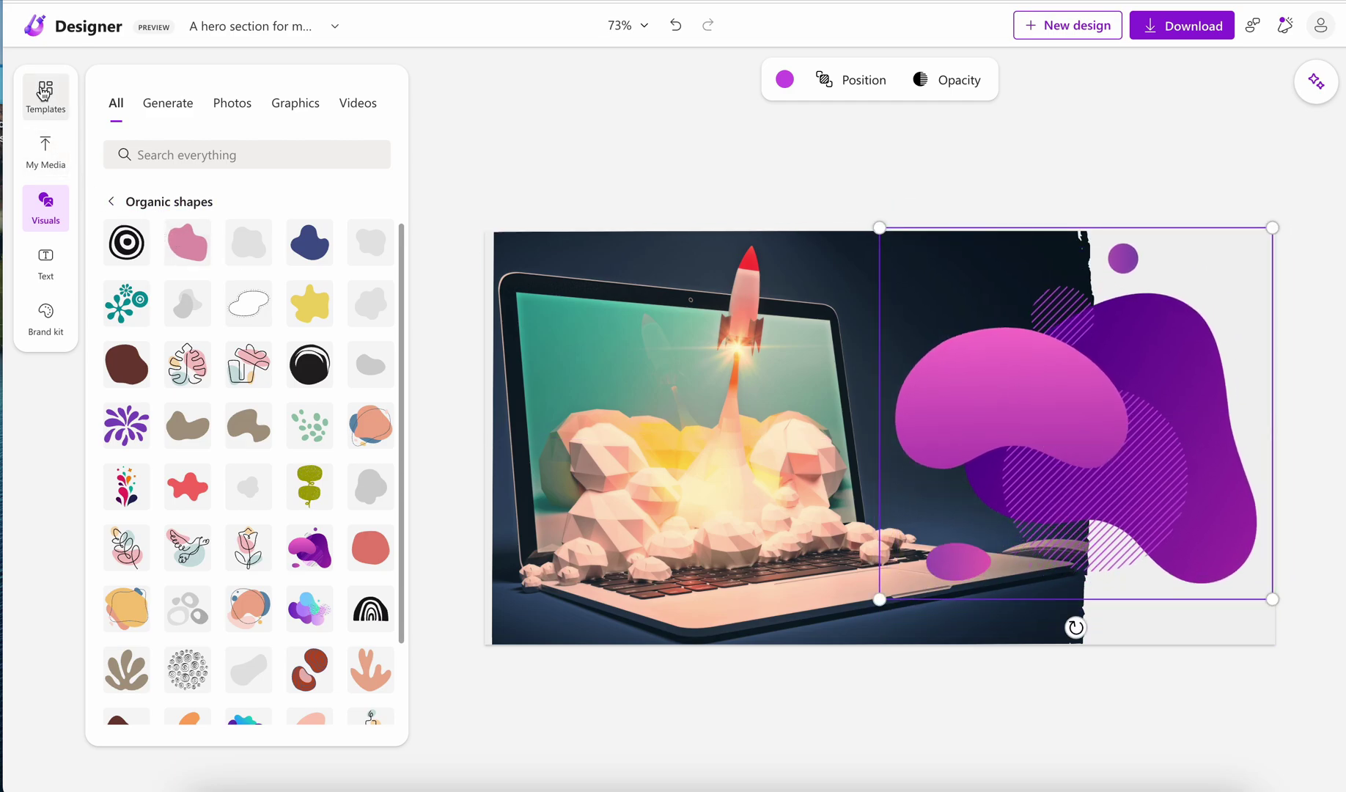
{"action": "left_click", "coordinate": [59, 266]}
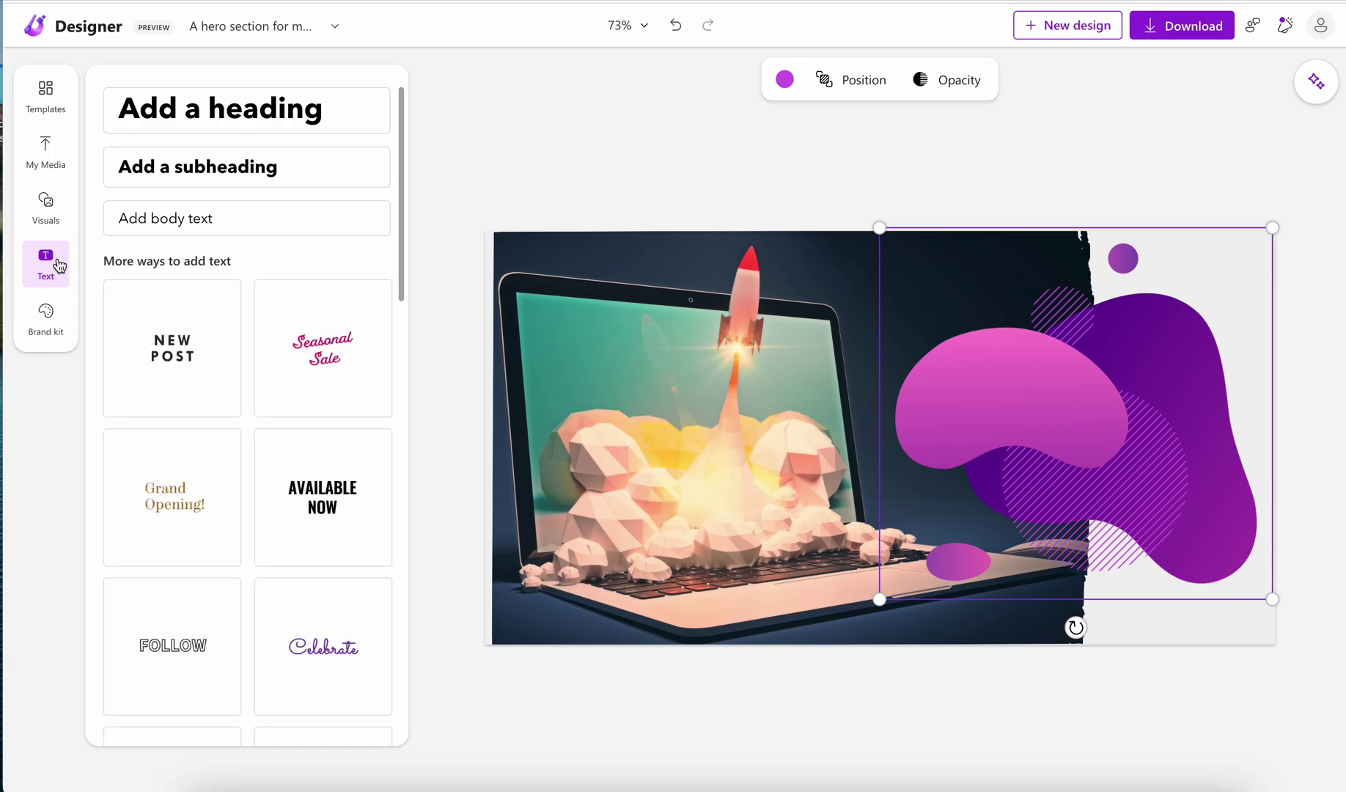
- Add the NEW ARRIVALS text style, retyped as 'VA Insiders', and move it onto the blob
{"action": "scroll", "coordinate": [202, 498], "scroll_direction": "down", "scroll_amount": 7}
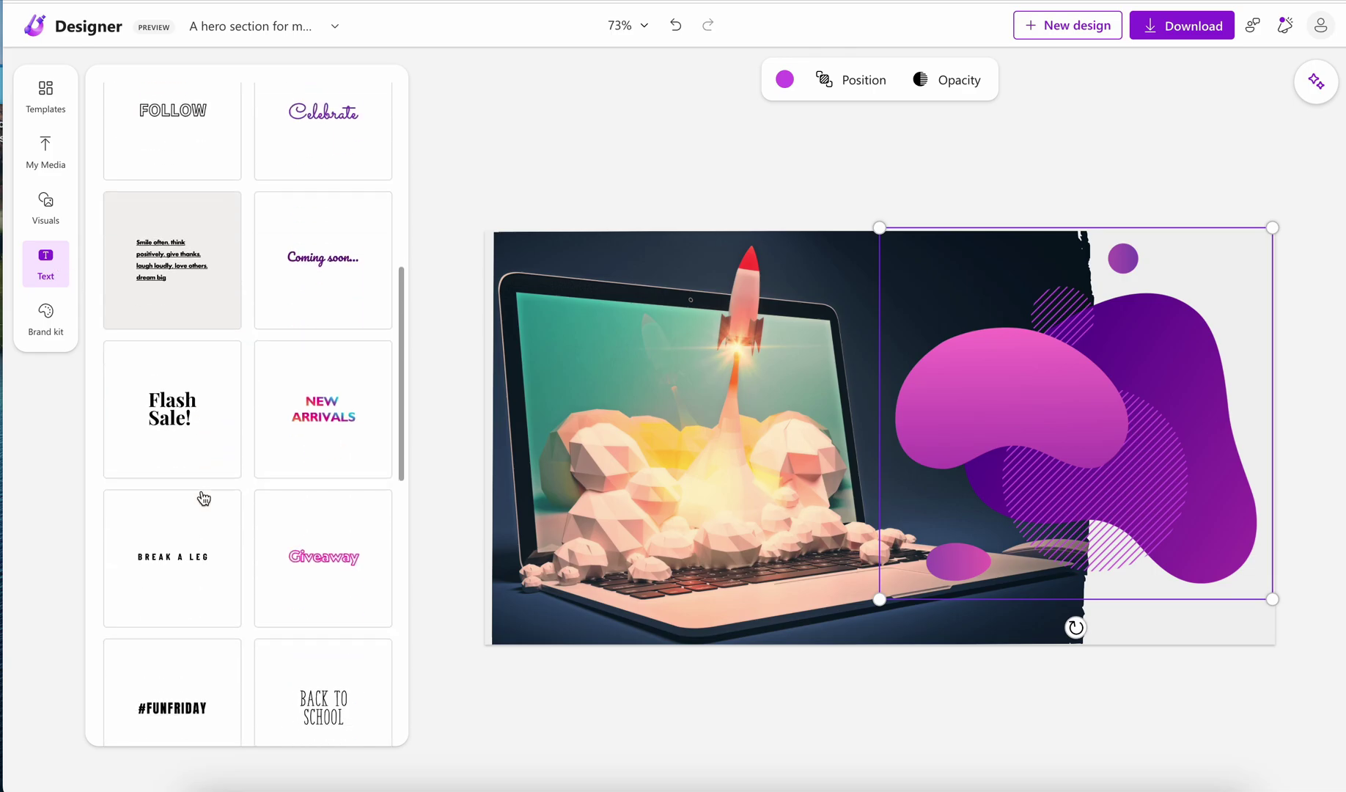
{"action": "left_click", "coordinate": [315, 412]}
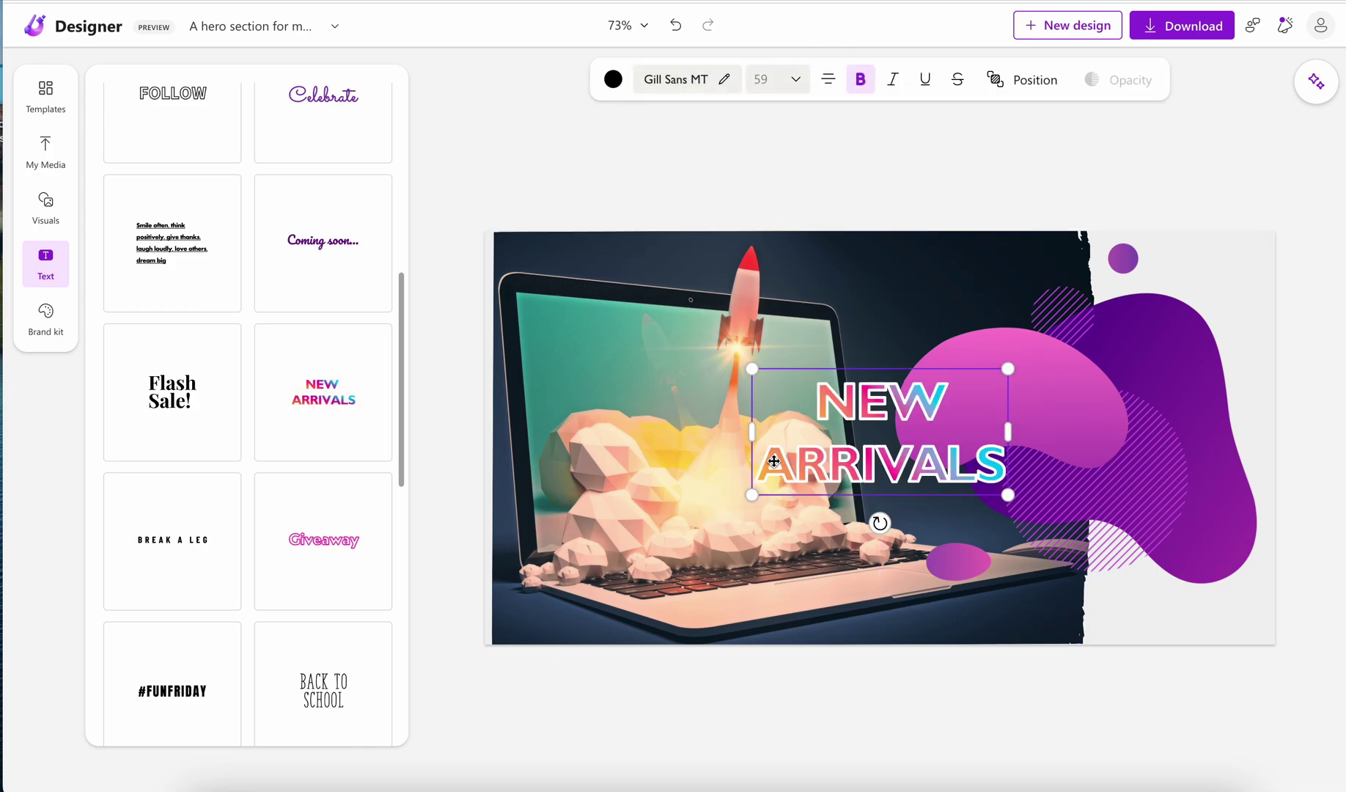
{"action": "double_click", "coordinate": [773, 460]}
{"action": "type", "text": "VA Insiders"}
{"action": "left_click", "coordinate": [834, 405]}
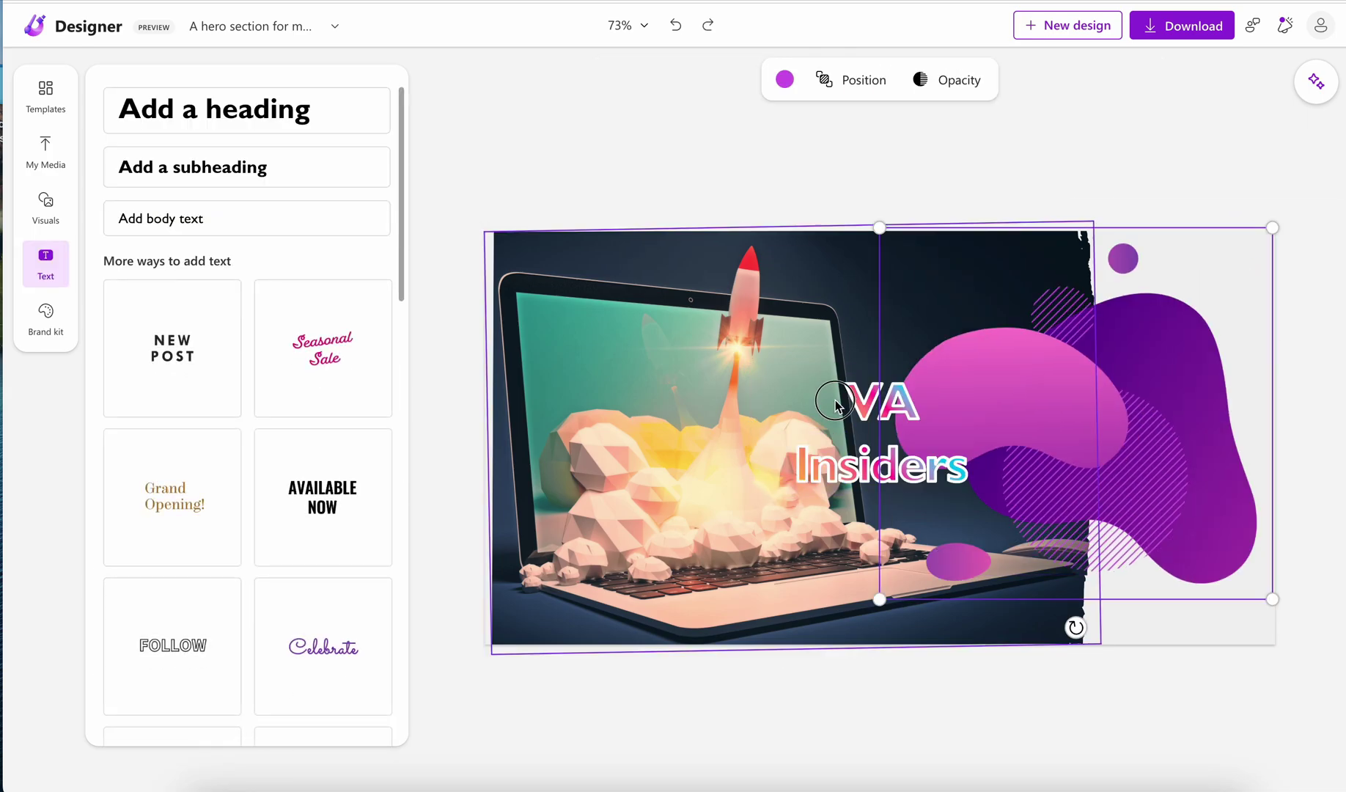
{"action": "left_click_drag", "start_coordinate": [836, 405], "coordinate": [975, 399]}
- Deselect the title and bring up the PNG download options
{"action": "left_click", "coordinate": [550, 697]}
{"action": "left_click", "coordinate": [975, 398]}
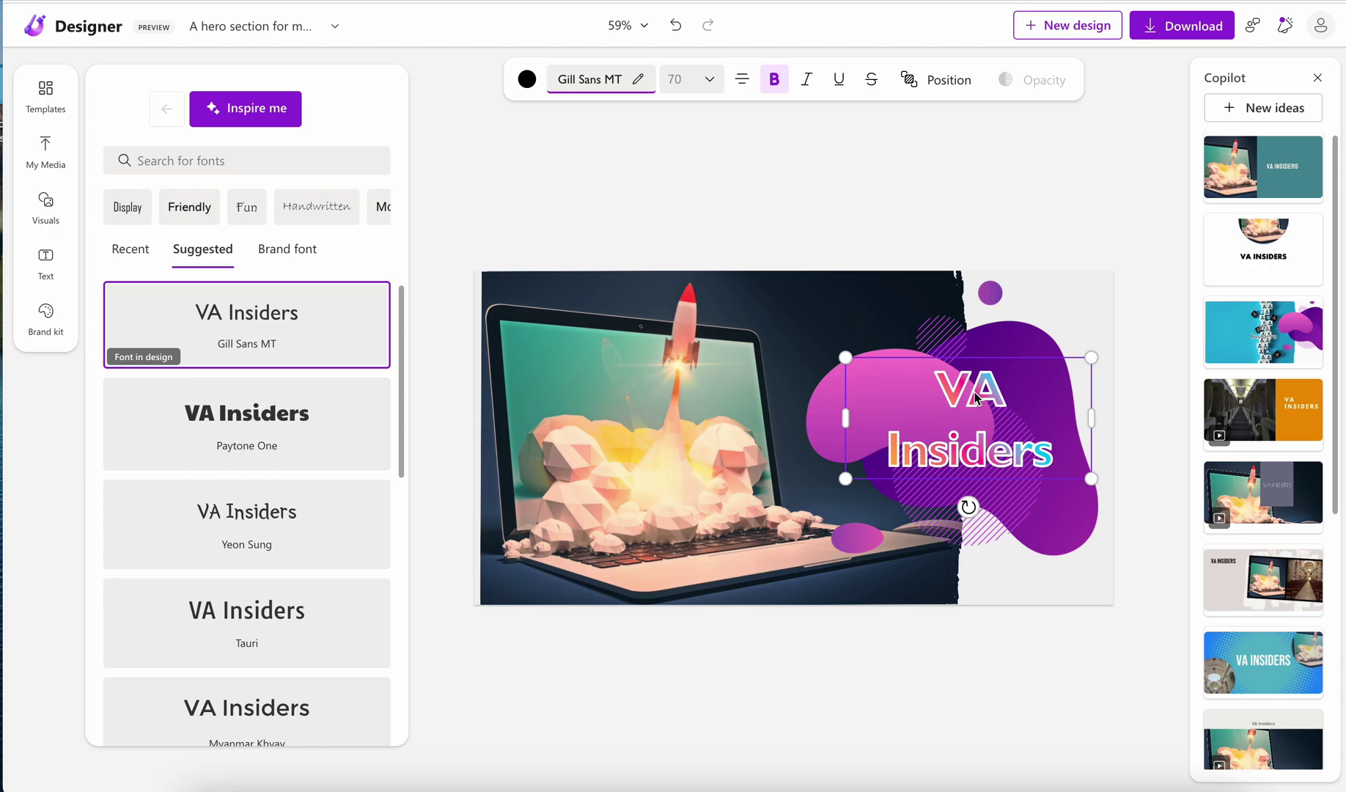
{"action": "key", "text": "Escape"}
{"action": "left_click", "coordinate": [1171, 26]}
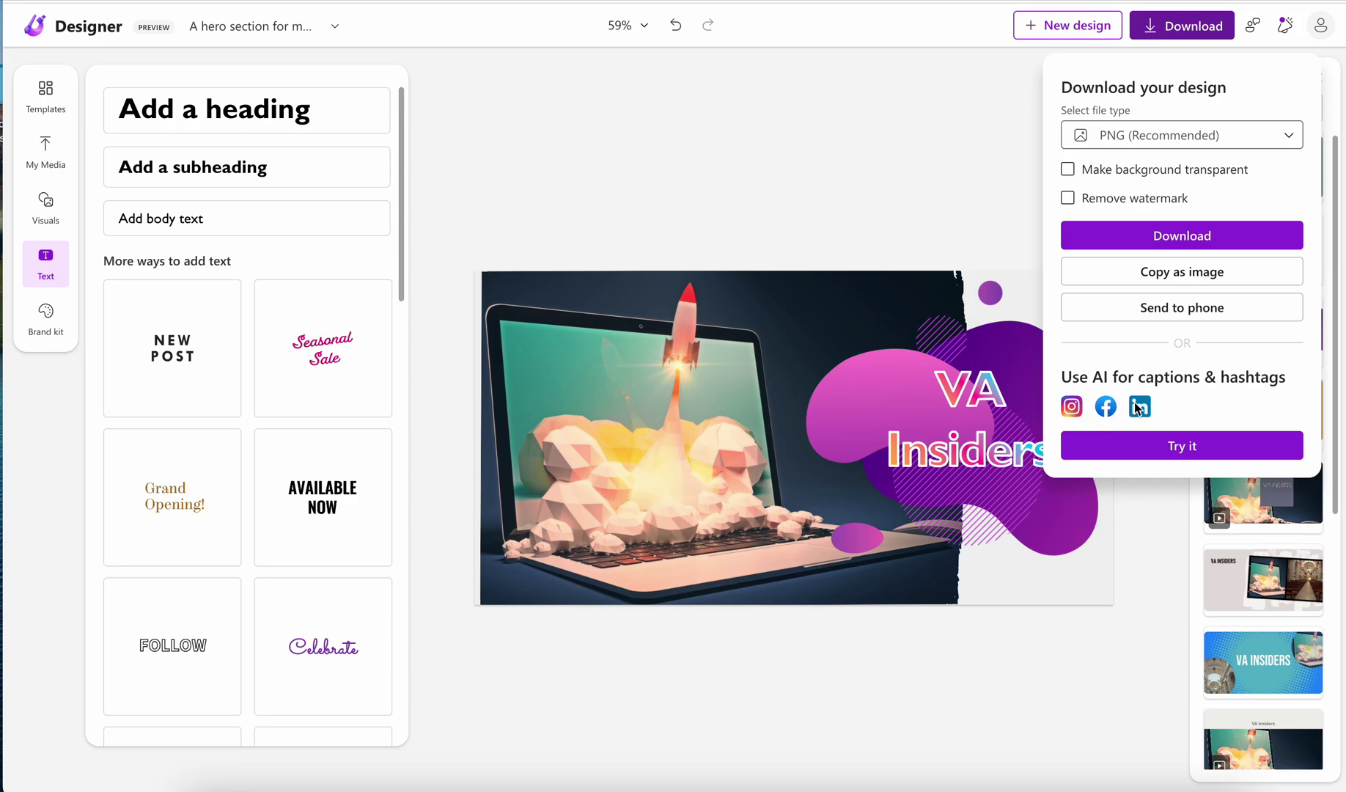
- Authorize a LinkedIn account through AI captions to draft a post of the banner
{"action": "left_click", "coordinate": [1159, 447]}
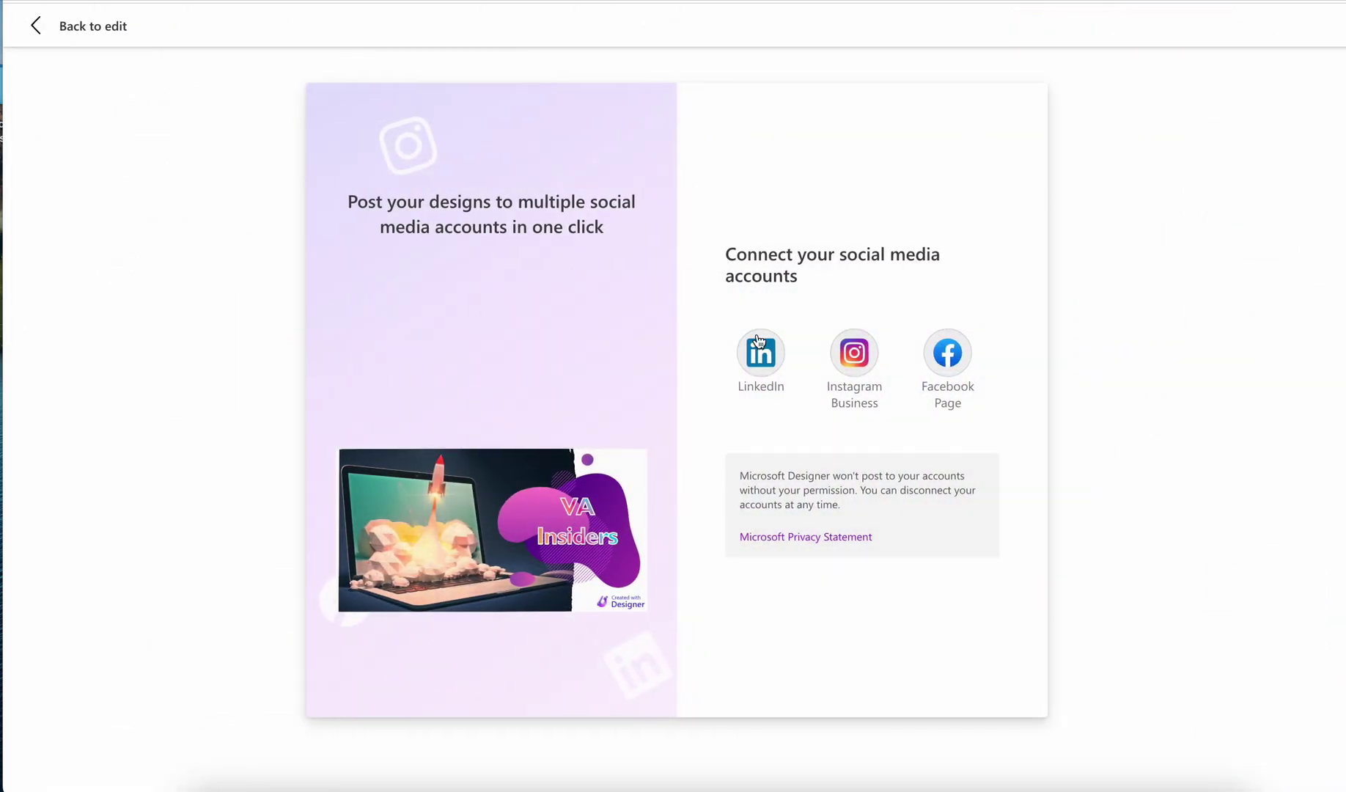
{"action": "left_click", "coordinate": [758, 342]}
{"action": "left_click", "coordinate": [746, 612]}
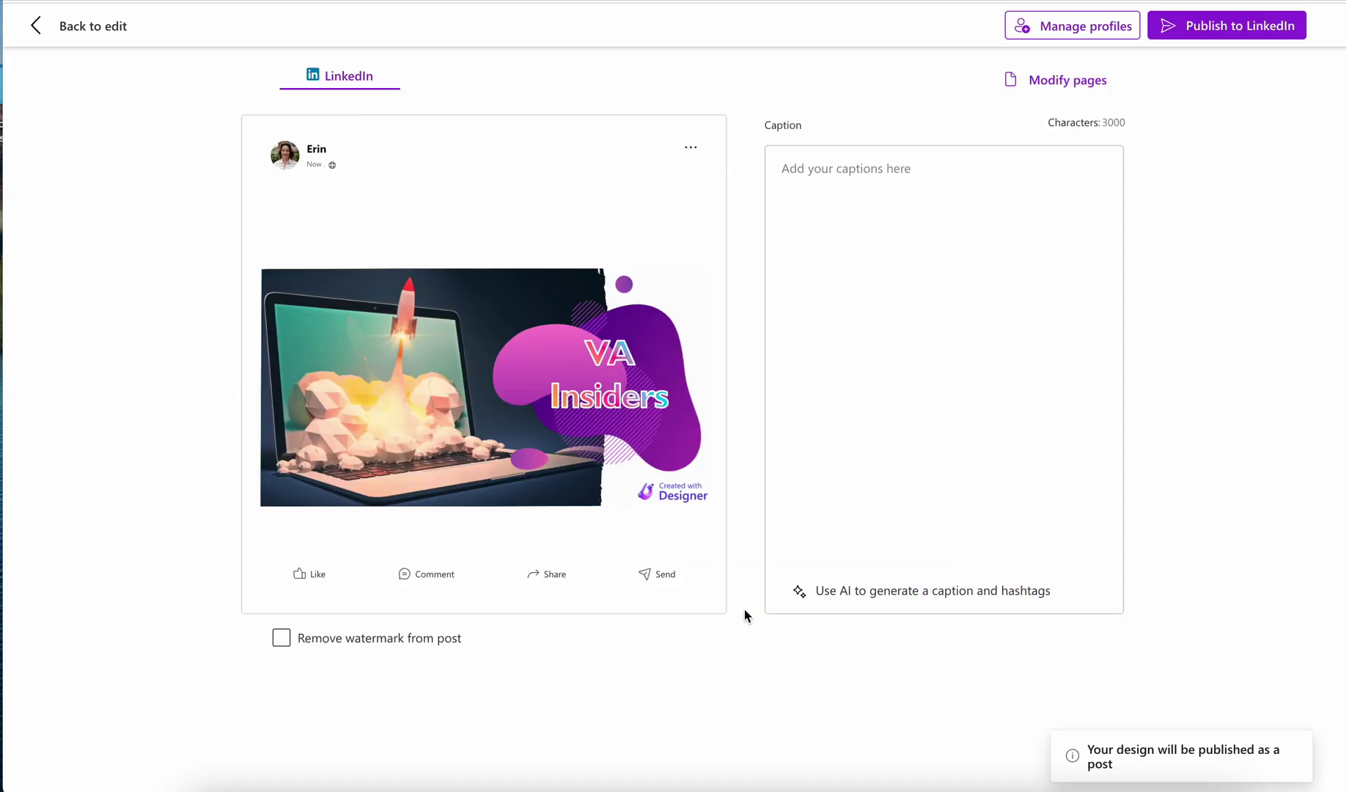
- Describe the VA Insiders launch with expert interviews and downloadables, then generate captions
{"action": "type", "text": "new me"}
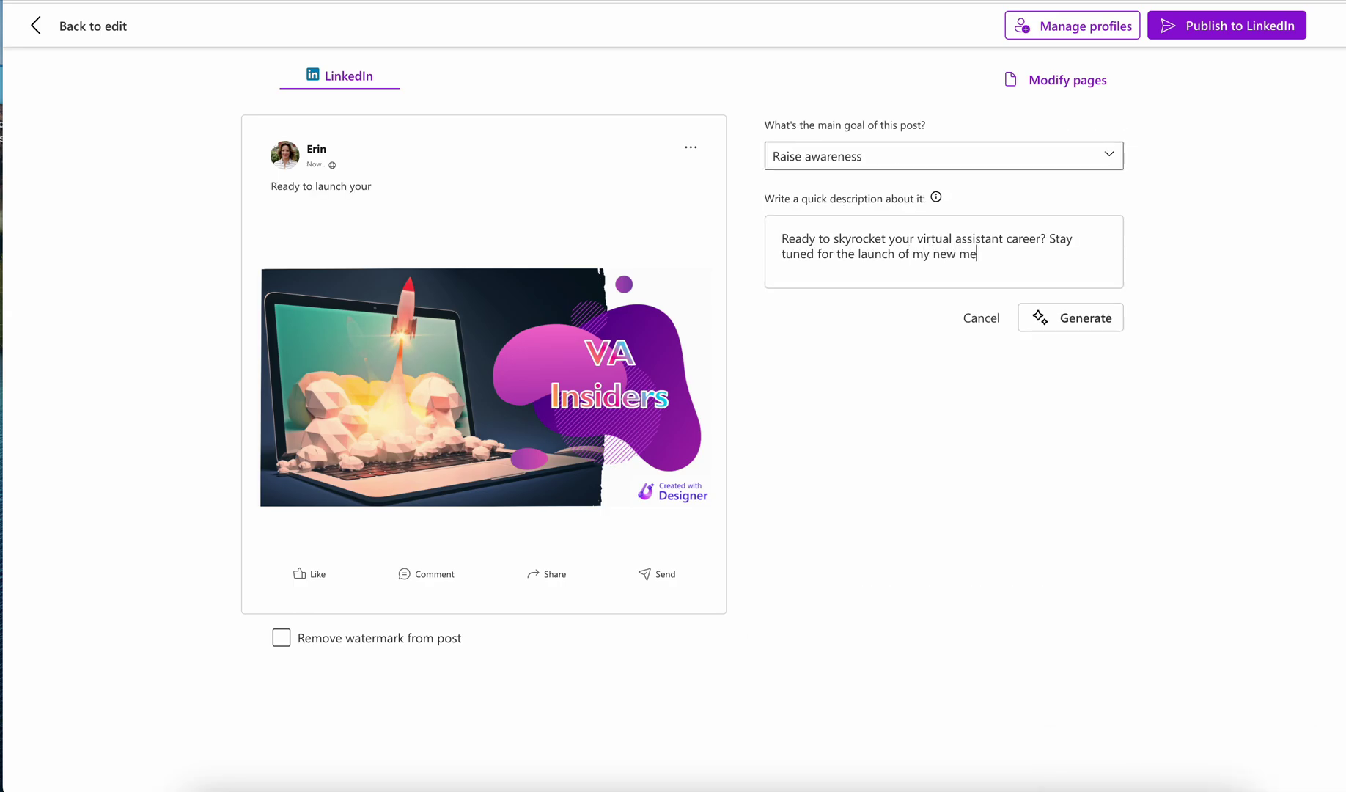
{"action": "type", "text": "mbership site, VA Insiders."}
{"action": "key", "text": "Return"}
{"action": "key", "text": "Return"}
{"action": "type", "text": "Lau"}
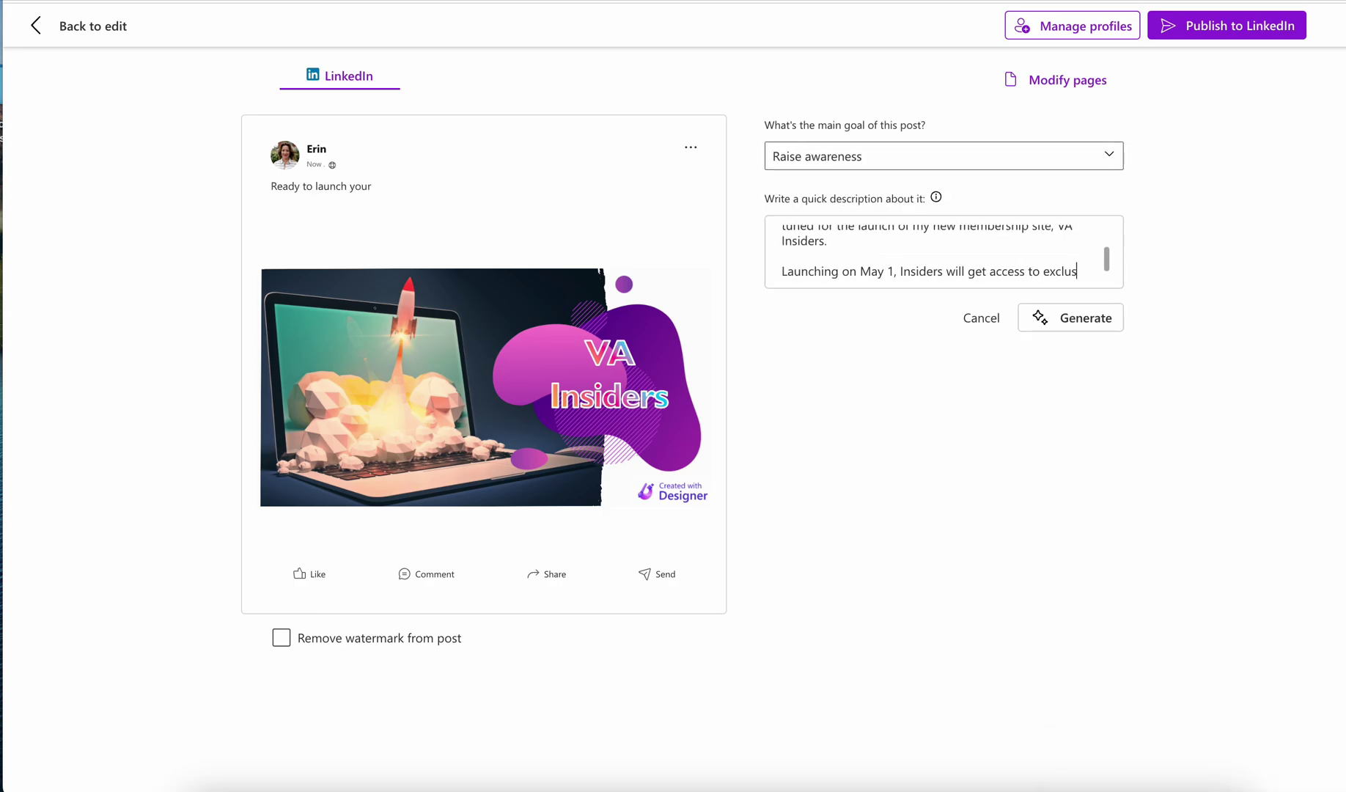
{"action": "type", "text": " interviews with experts, live coaching sessio"}
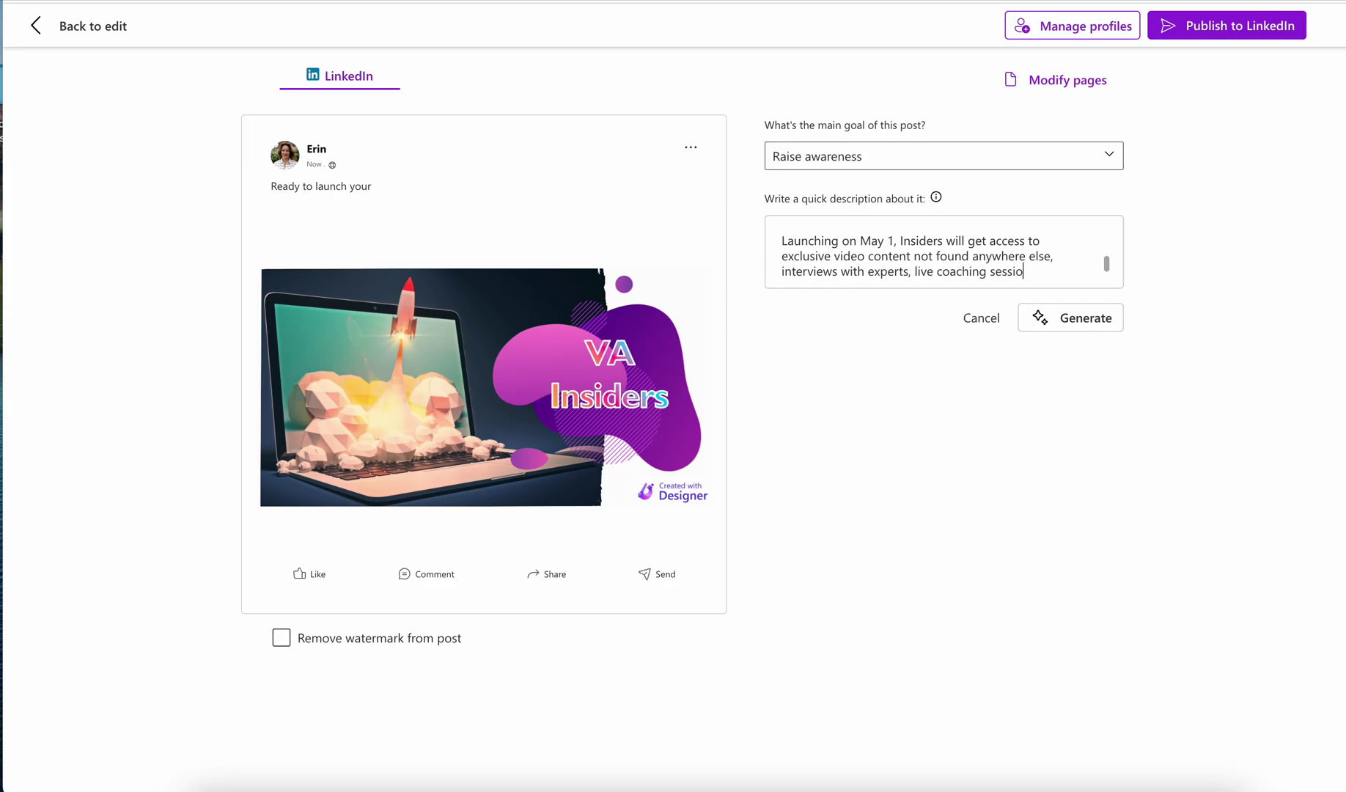
{"action": "type", "text": "ns with me, downloadabl"}
{"action": "left_click", "coordinate": [1067, 321]}
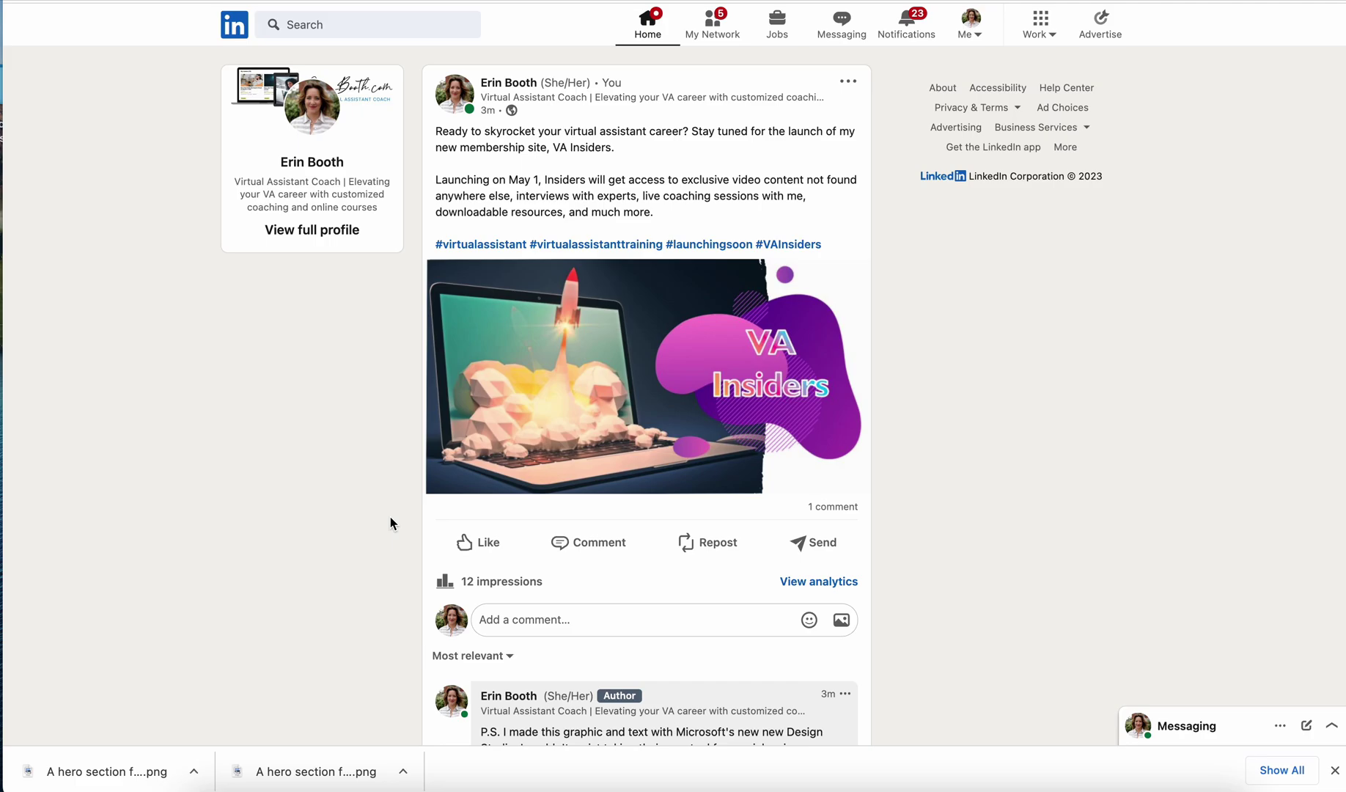
- Scroll through the published VA Insiders LinkedIn post with its launch caption and hashtags
{"action": "scroll", "coordinate": [390, 518], "scroll_direction": "down", "scroll_amount": 3}
- Change the prompt to poly art, place the third rocket-laptop image, remove its background and enlarge it
{"action": "scroll", "coordinate": [390, 518], "scroll_direction": "up", "scroll_amount": 2}
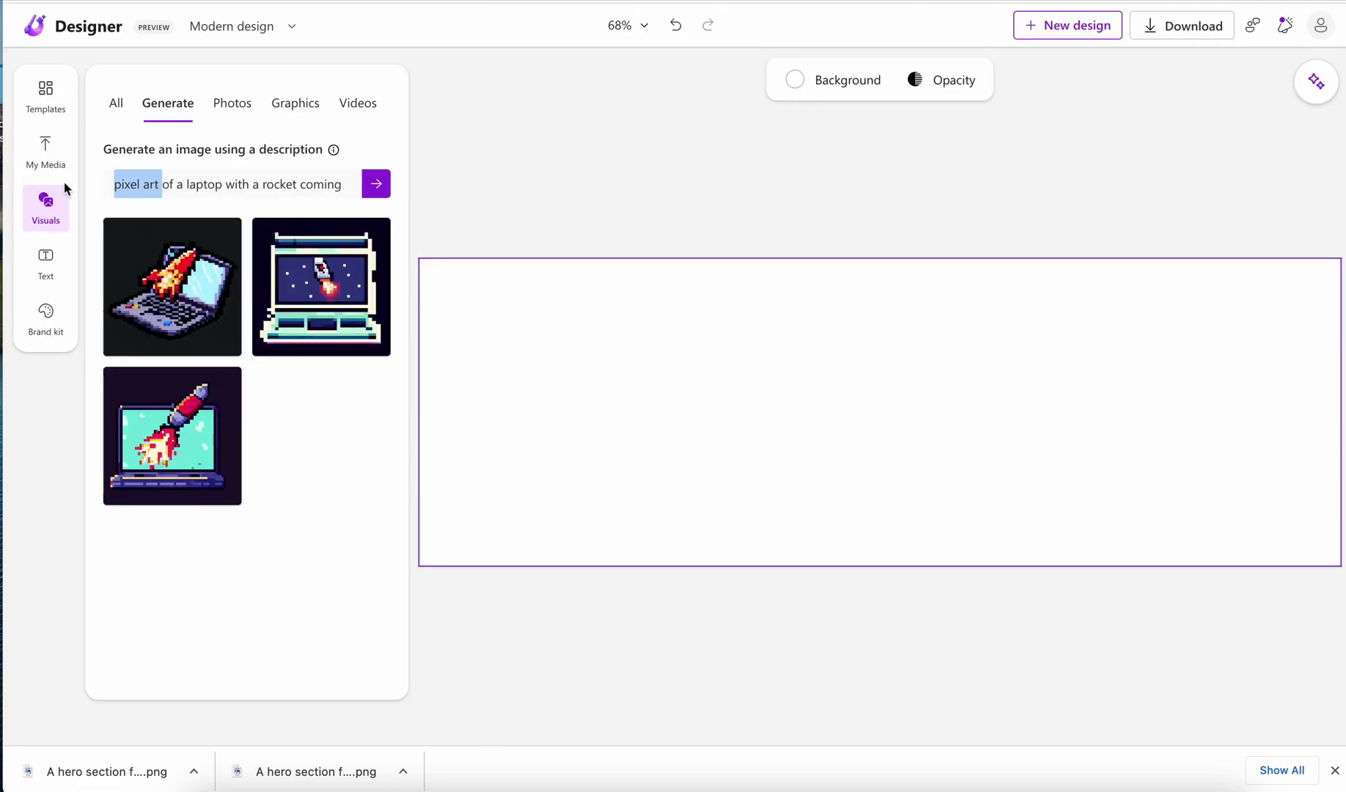
{"action": "type", "text": "poly"}
{"action": "key", "text": "Return"}
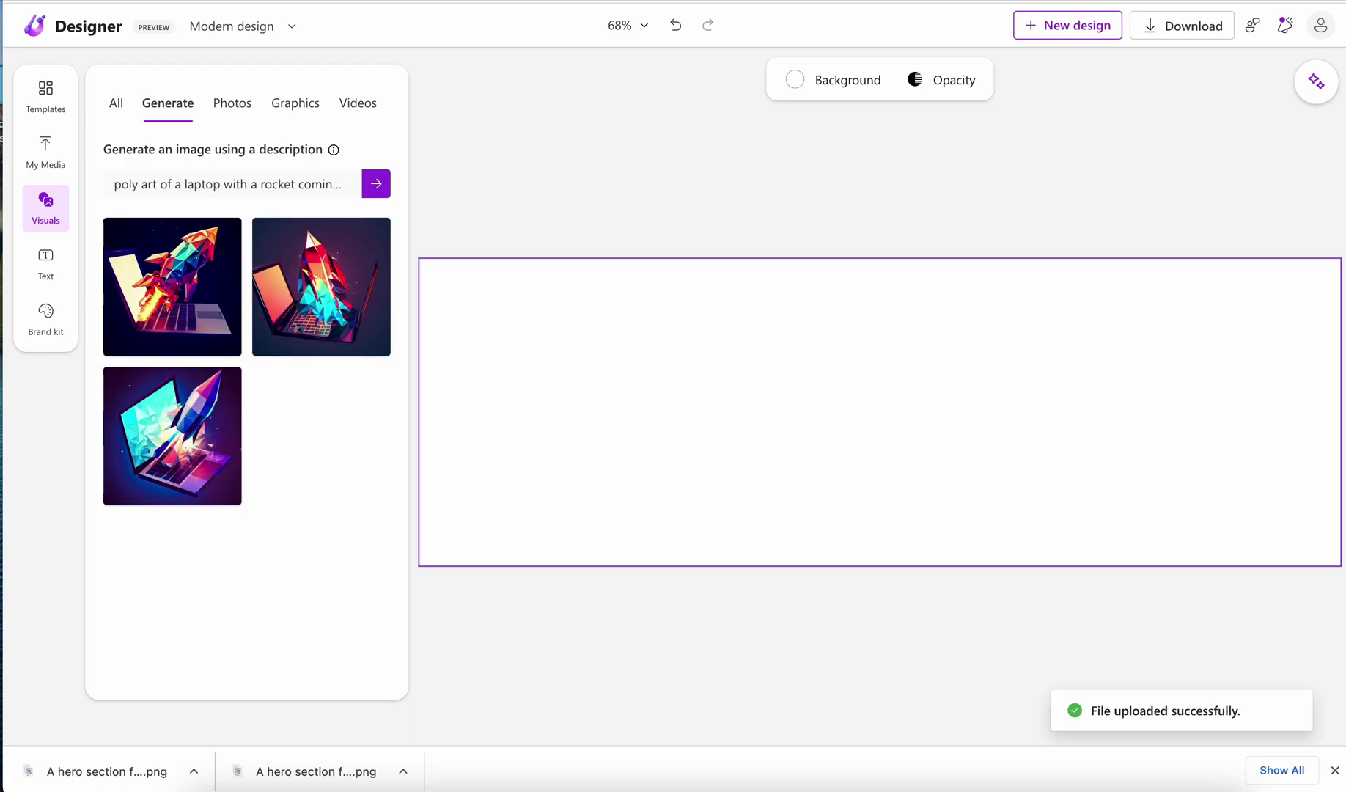
{"action": "left_click", "coordinate": [145, 451]}
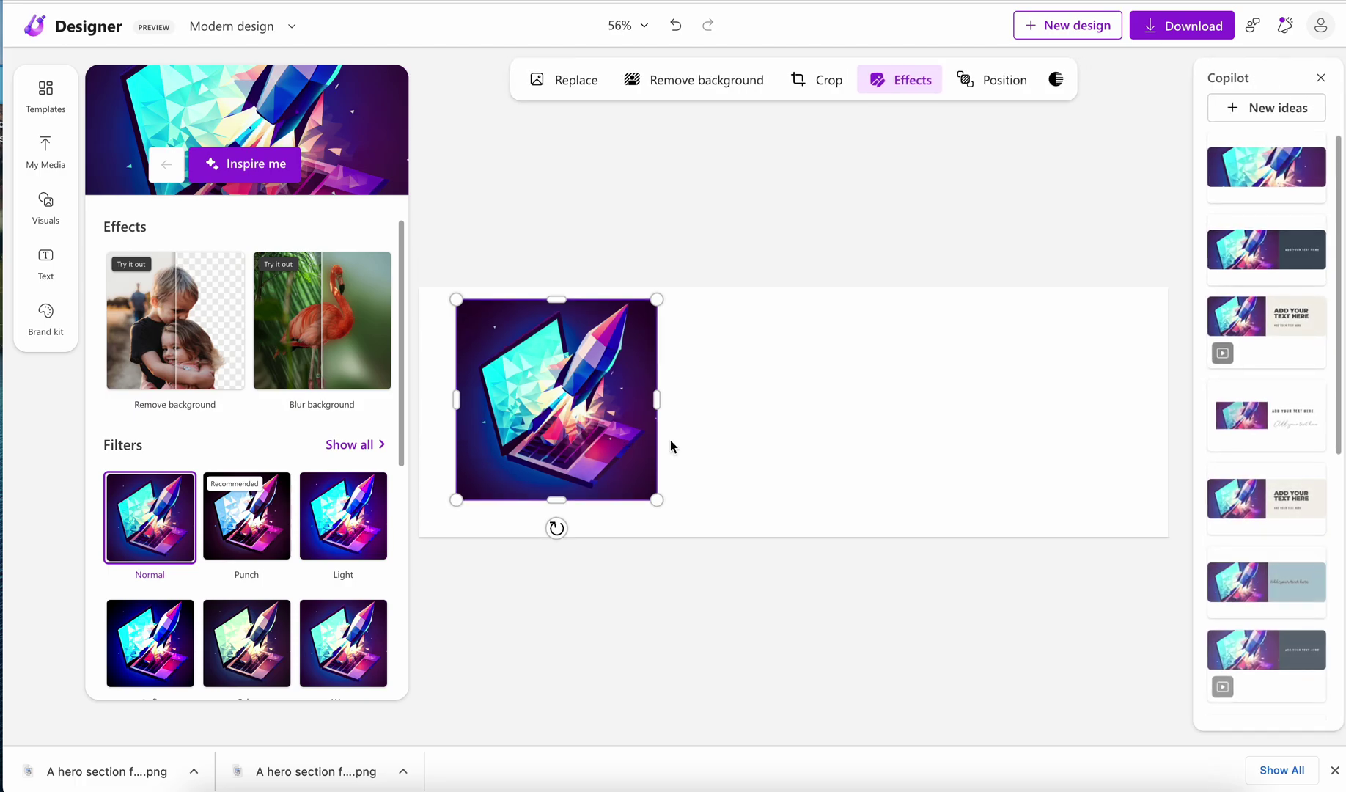
{"action": "left_click", "coordinate": [167, 329]}
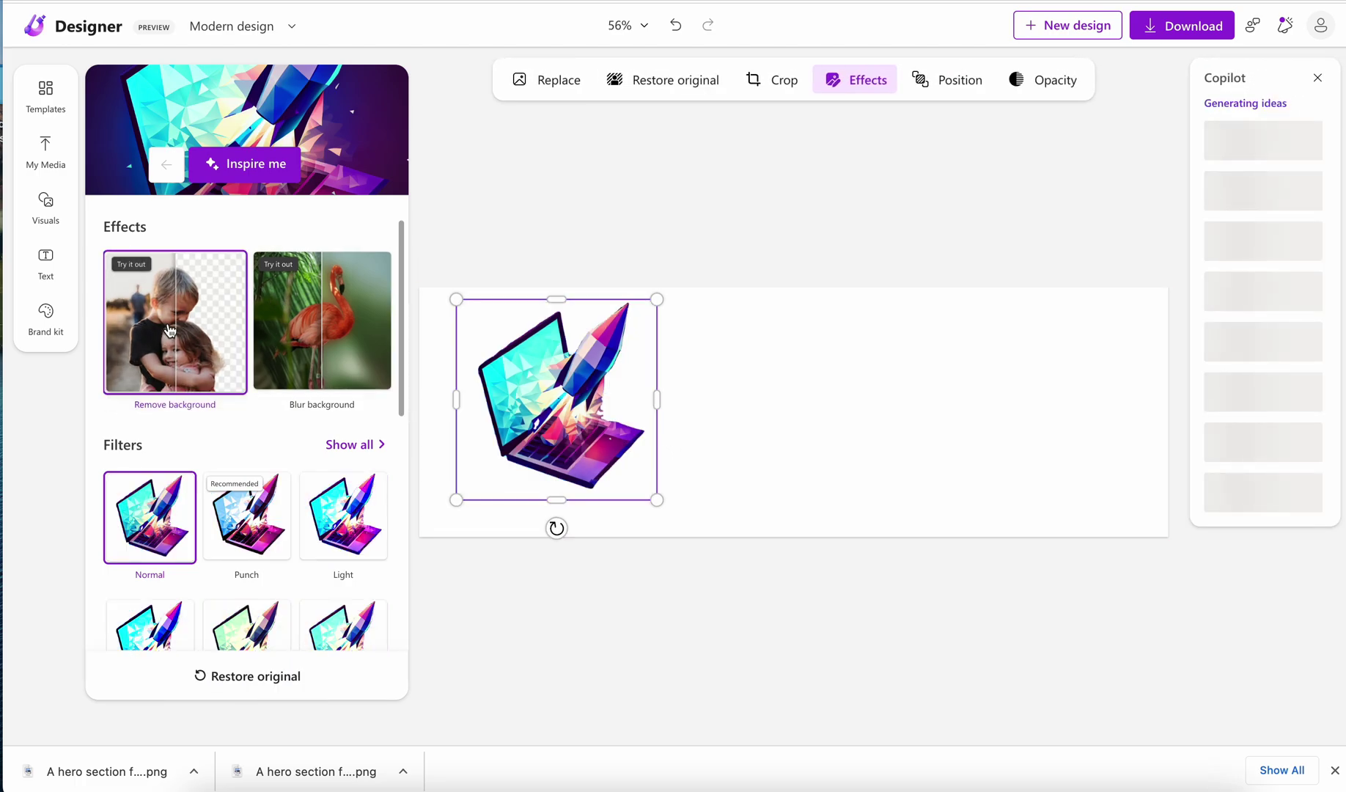
{"action": "left_click_drag", "start_coordinate": [656, 499], "coordinate": [705, 536]}
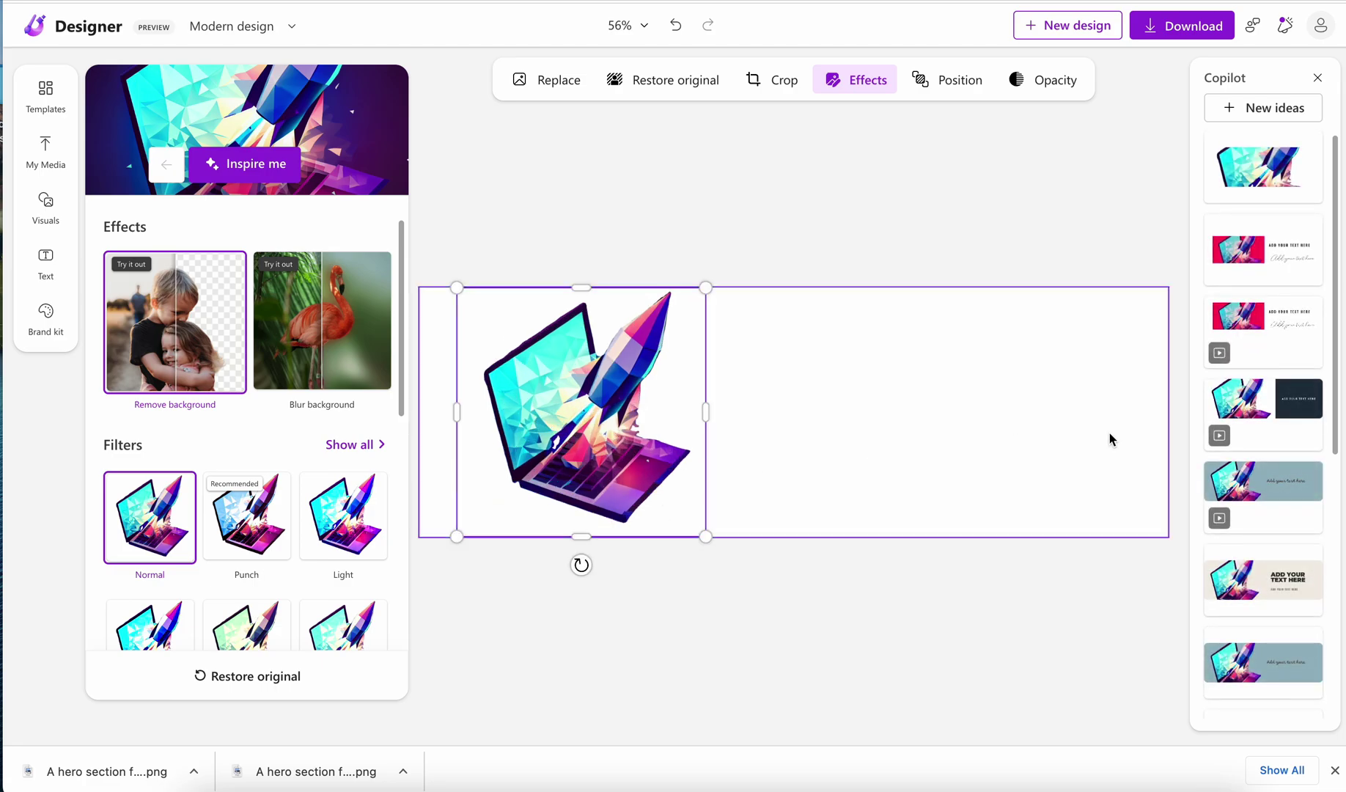
- Apply the second suggested layout, then move the laptop image over the pink block and shrink it
{"action": "left_click", "coordinate": [1301, 246]}
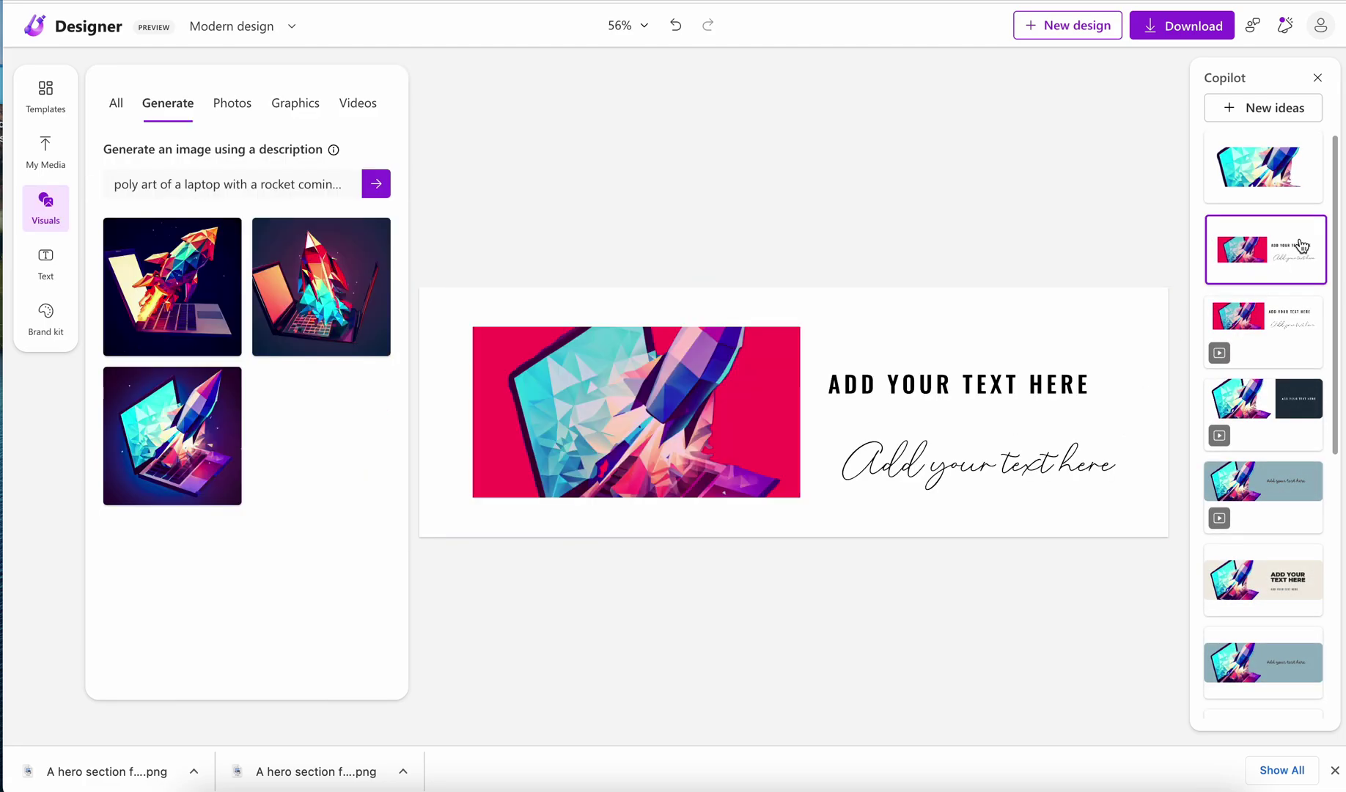
{"action": "left_click", "coordinate": [695, 484]}
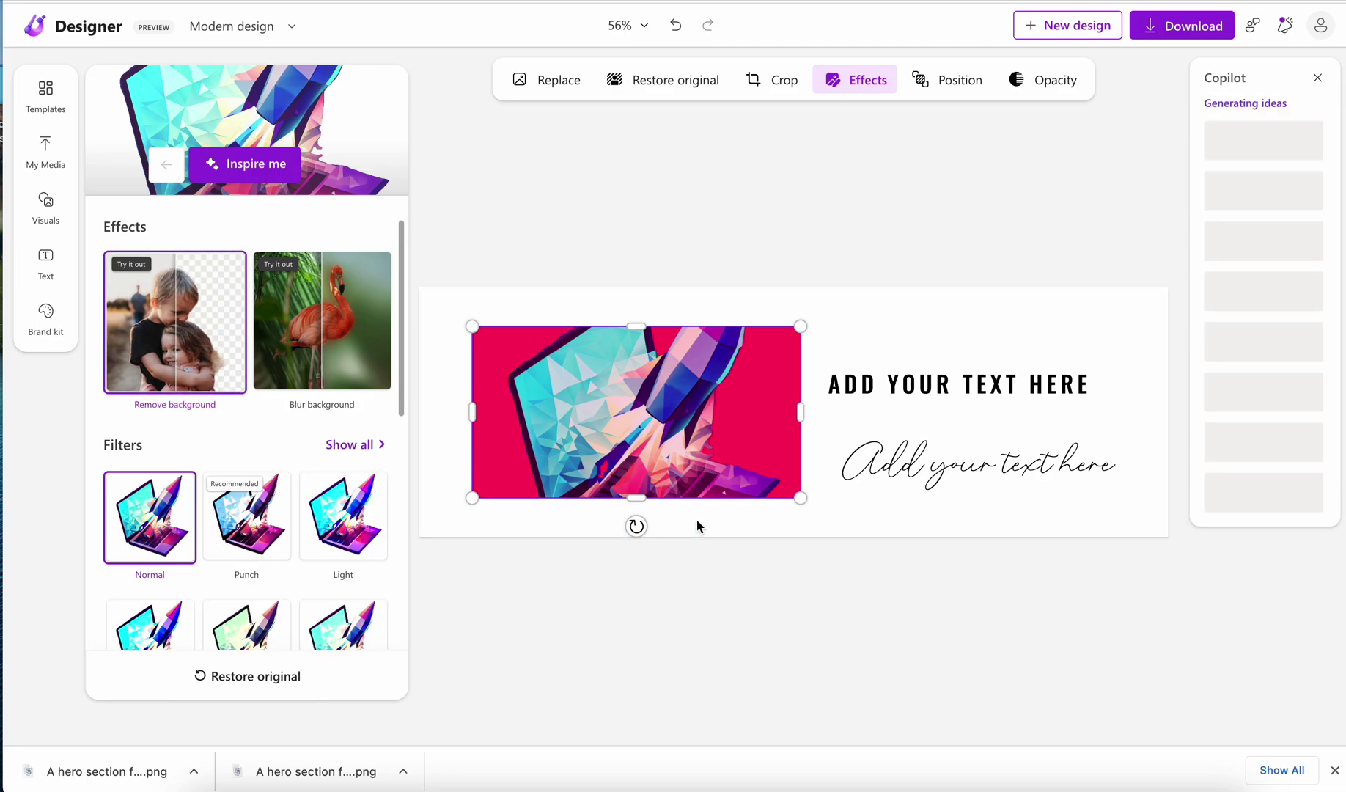
{"action": "left_click_drag", "start_coordinate": [634, 526], "coordinate": [689, 446]}
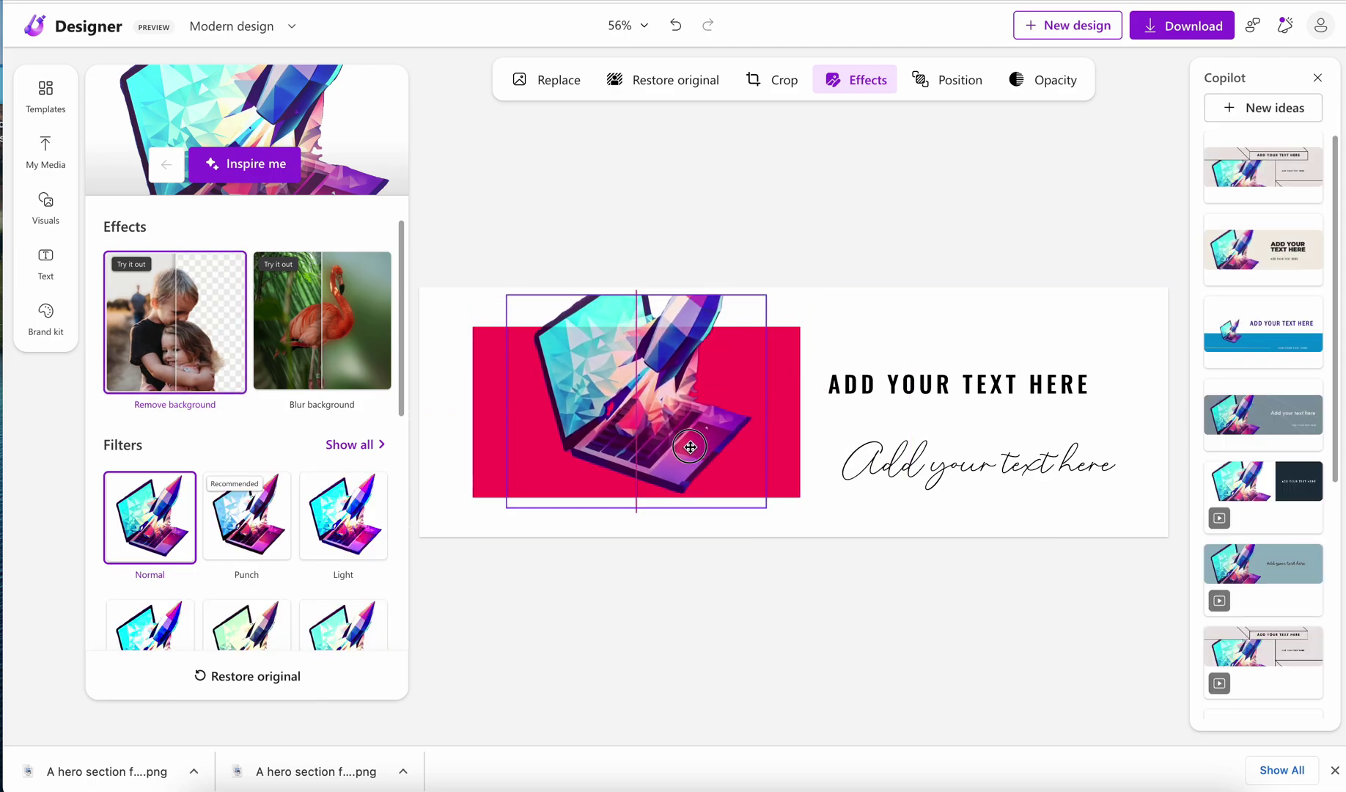
{"action": "left_click_drag", "start_coordinate": [766, 300], "coordinate": [709, 304]}
- Widen the script text box and change the heading to 'Everything you need to launch your VA business'
{"action": "left_click", "coordinate": [1026, 463]}
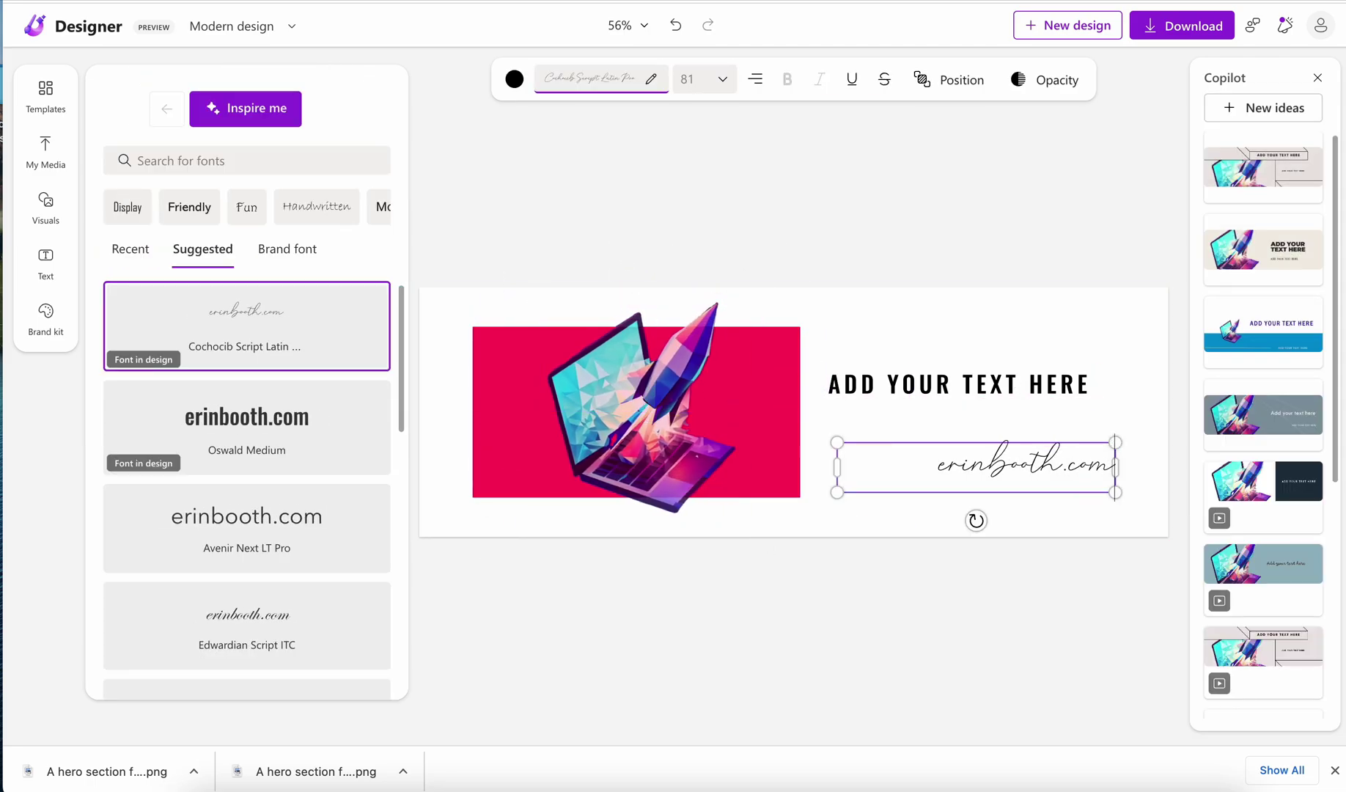
{"action": "left_click_drag", "start_coordinate": [925, 468], "coordinate": [813, 450]}
{"action": "triple_click", "coordinate": [953, 383]}
{"action": "type", "text": "Everything you need to launch your VA business"}
{"action": "left_click", "coordinate": [967, 451]}
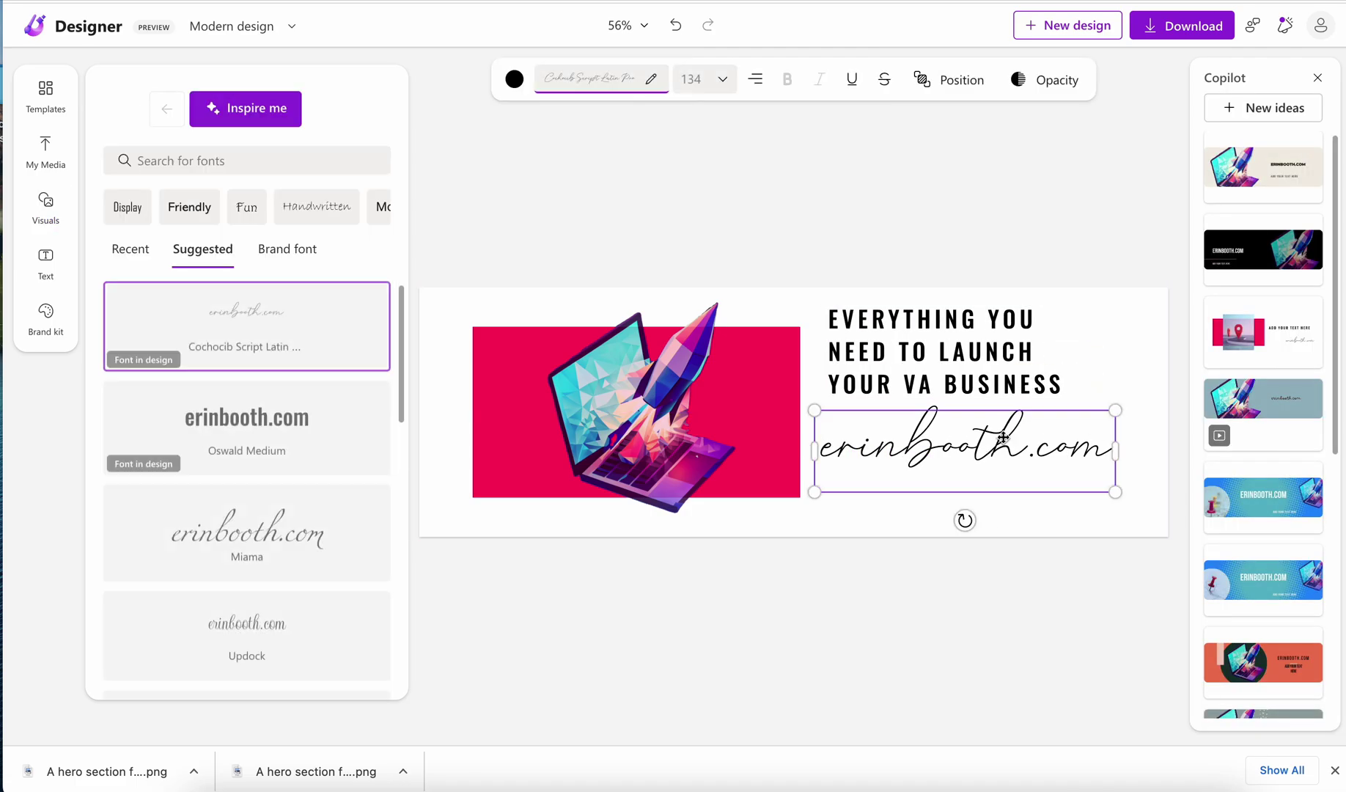
{"action": "scroll", "coordinate": [264, 476], "scroll_direction": "down", "scroll_amount": 5}
{"action": "left_click", "coordinate": [822, 619]}
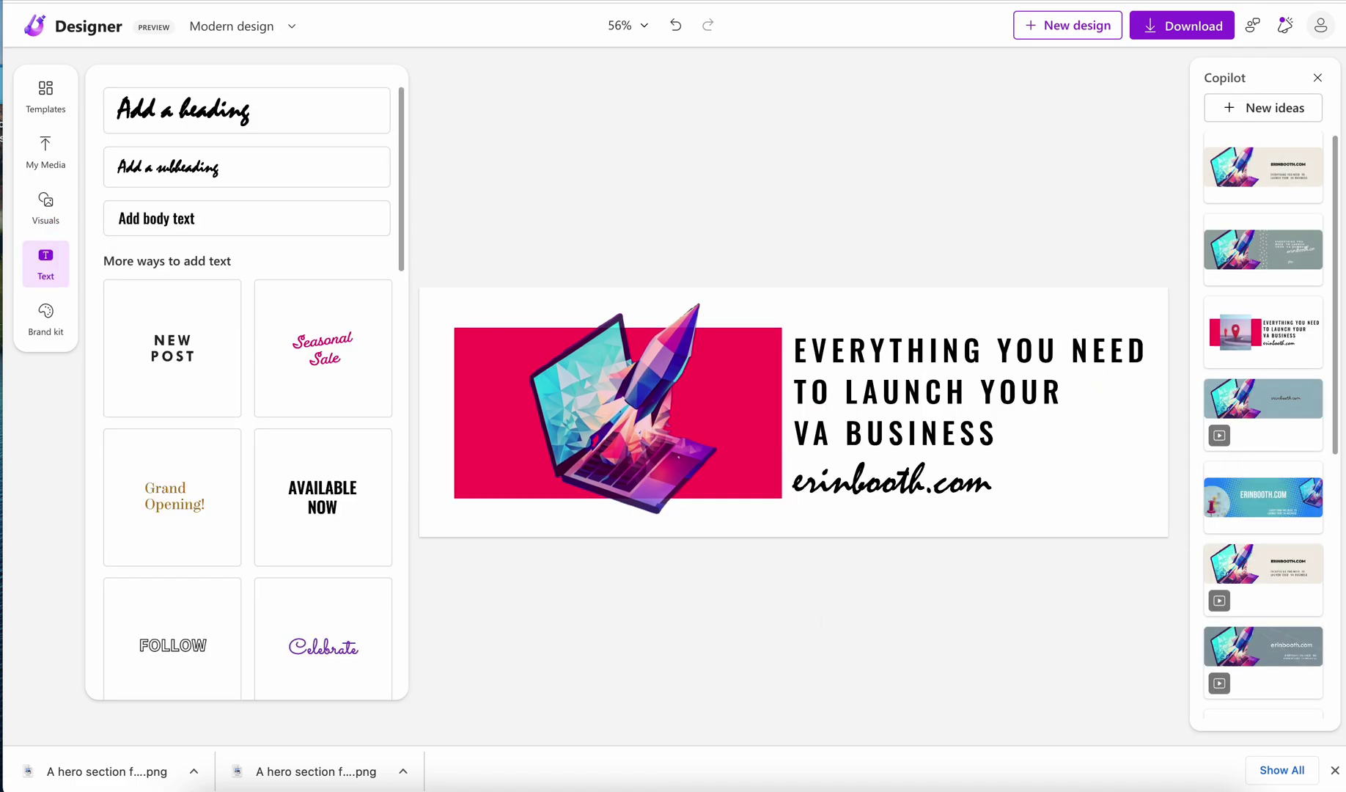
- Download the banner as a PNG and upload it as the Twitter profile header image
{"action": "left_click", "coordinate": [1173, 28]}
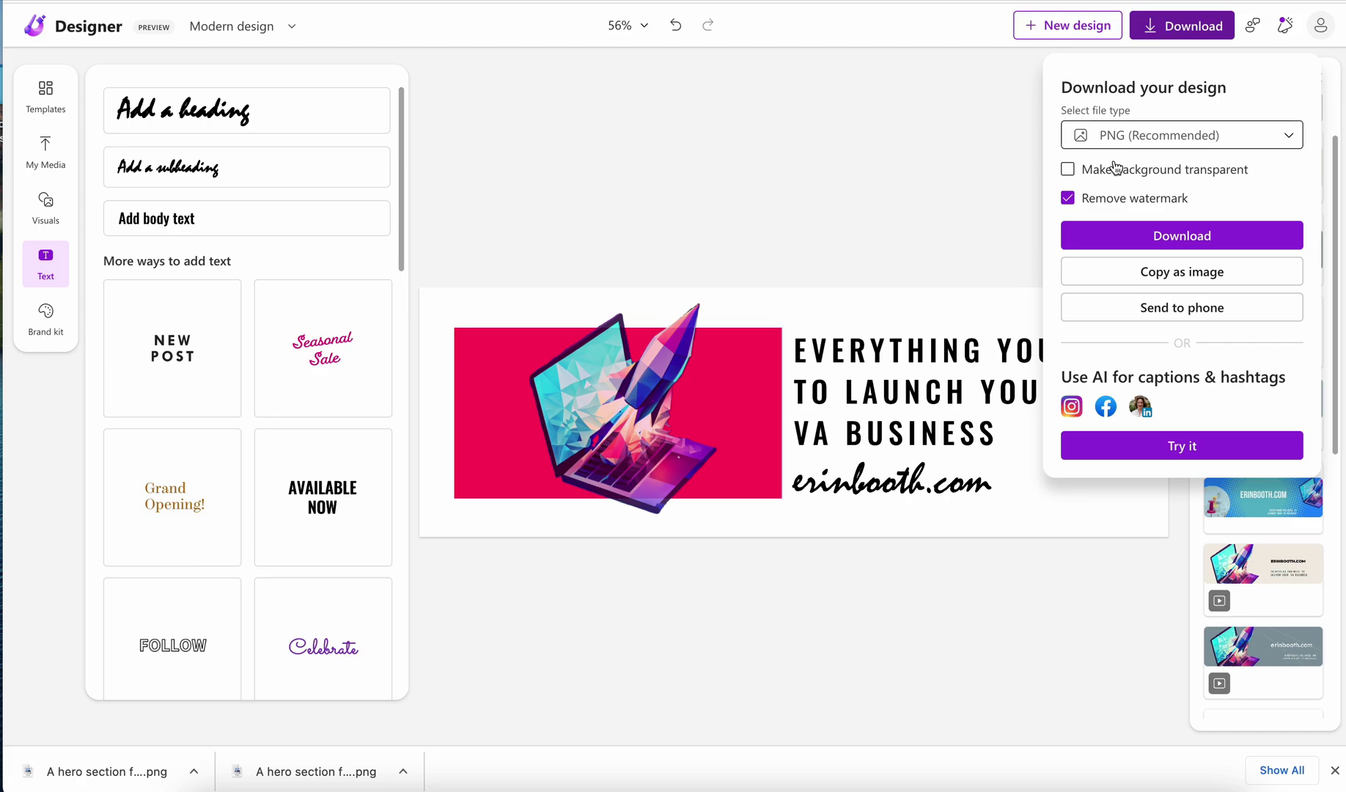
{"action": "left_click", "coordinate": [1097, 235]}
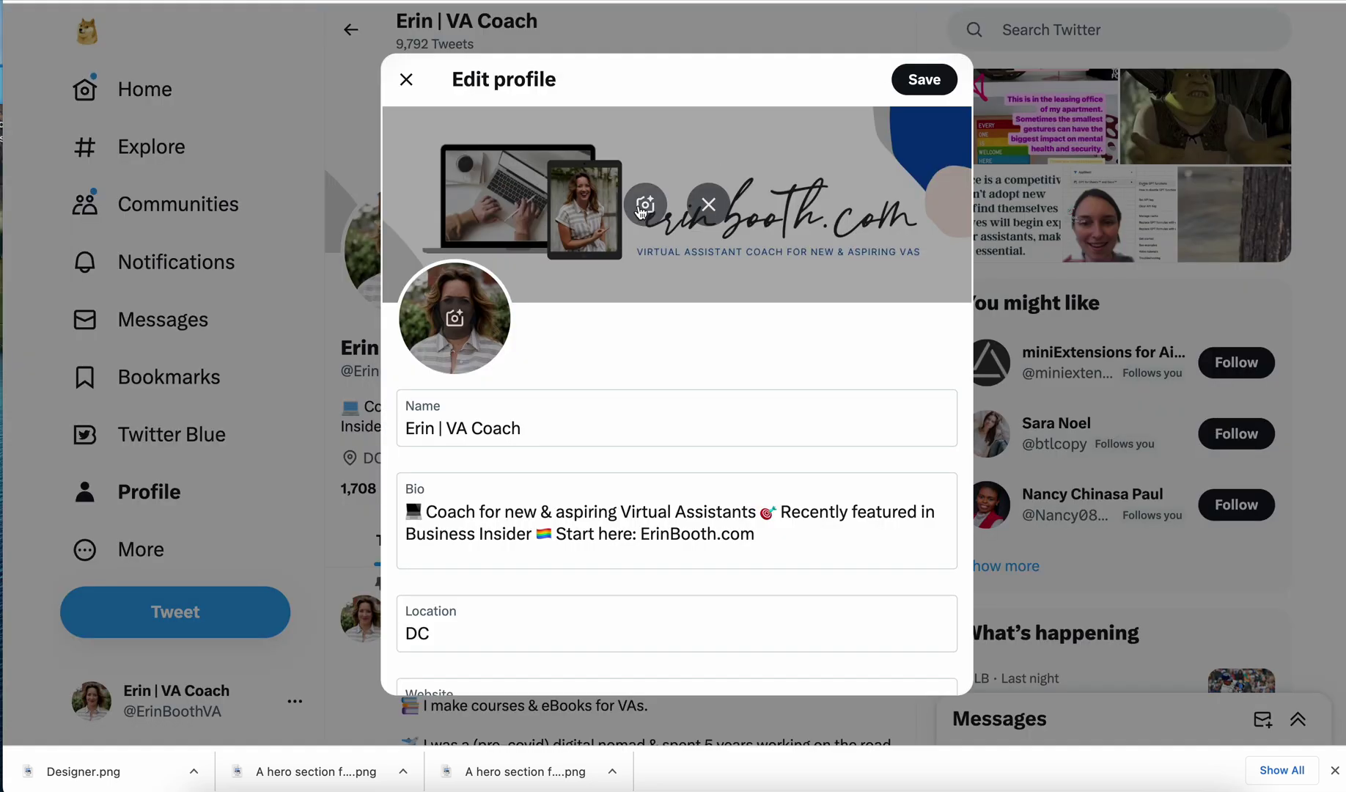
{"action": "left_click", "coordinate": [640, 212]}
{"action": "left_click", "coordinate": [399, 219]}
{"action": "key", "text": "Return"}
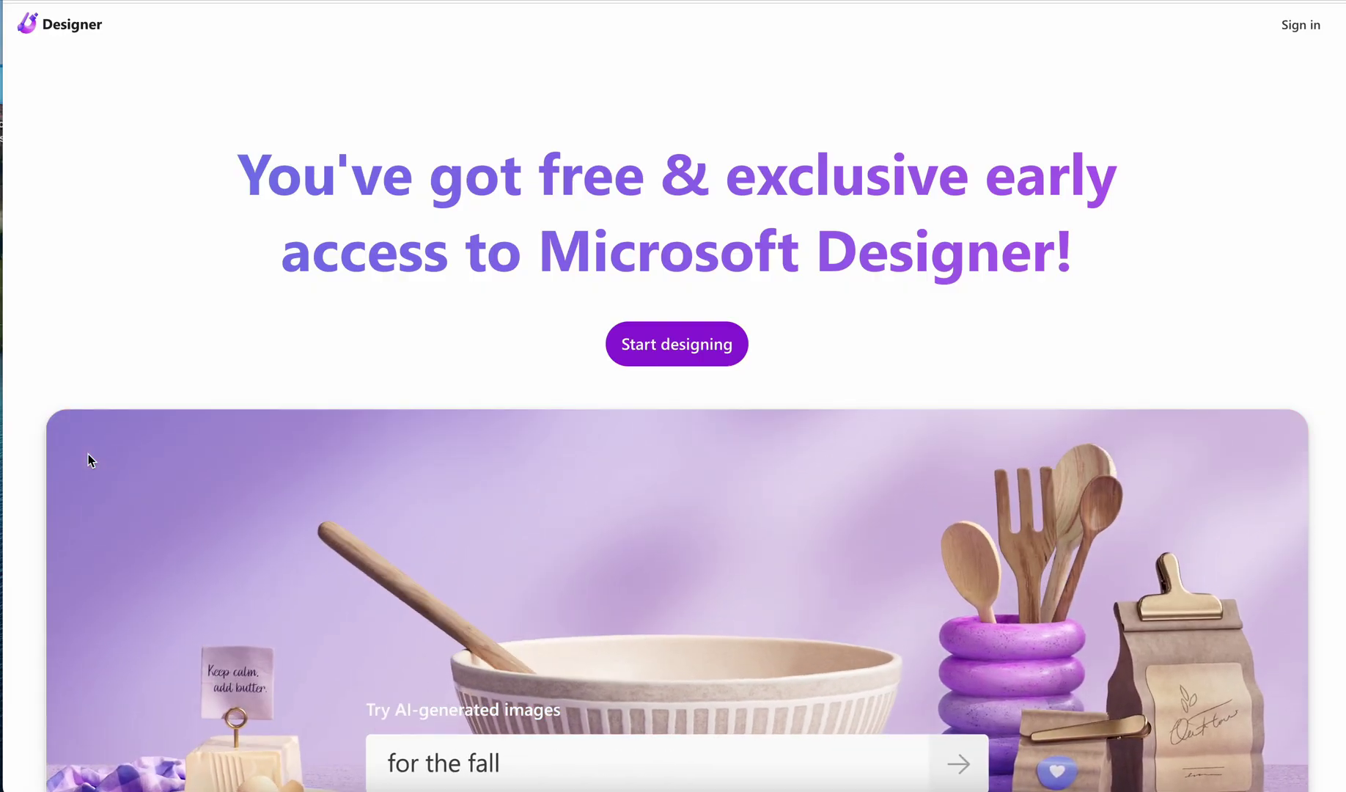
{"action": "scroll", "coordinate": [88, 454], "scroll_direction": "down", "scroll_amount": 3}
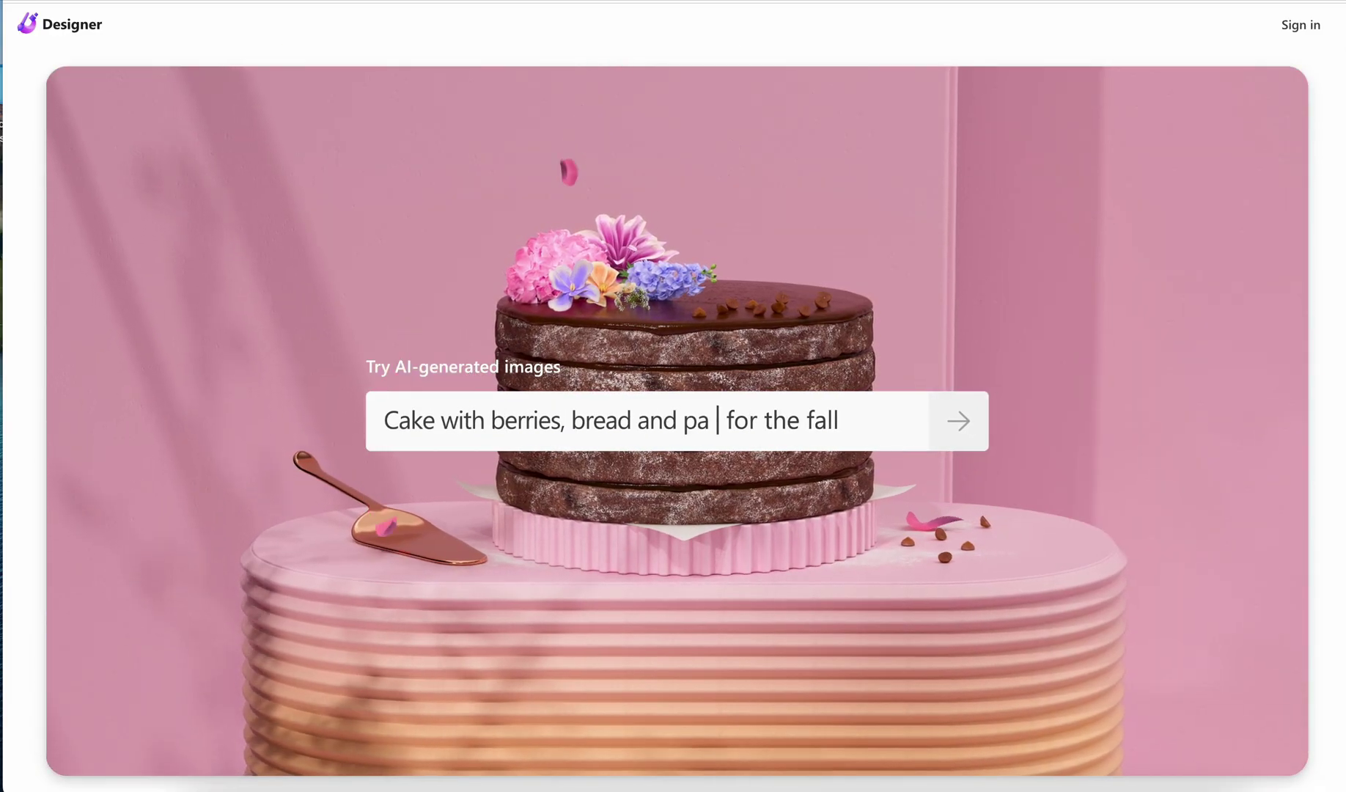
{"action": "scroll", "coordinate": [981, 511], "scroll_direction": "down", "scroll_amount": 5}
{"action": "scroll", "coordinate": [88, 460], "scroll_direction": "down", "scroll_amount": 5}
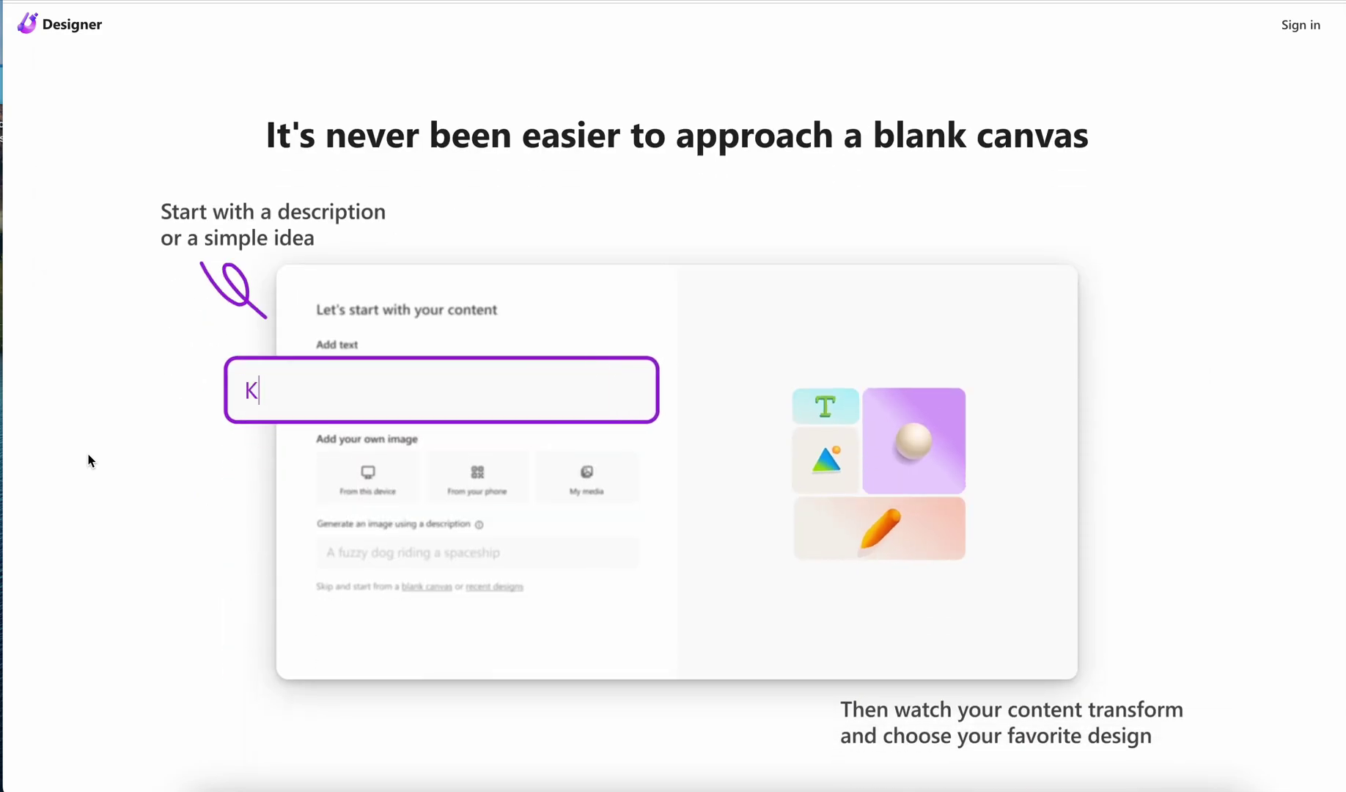
{"action": "scroll", "coordinate": [88, 459], "scroll_direction": "down", "scroll_amount": 10}
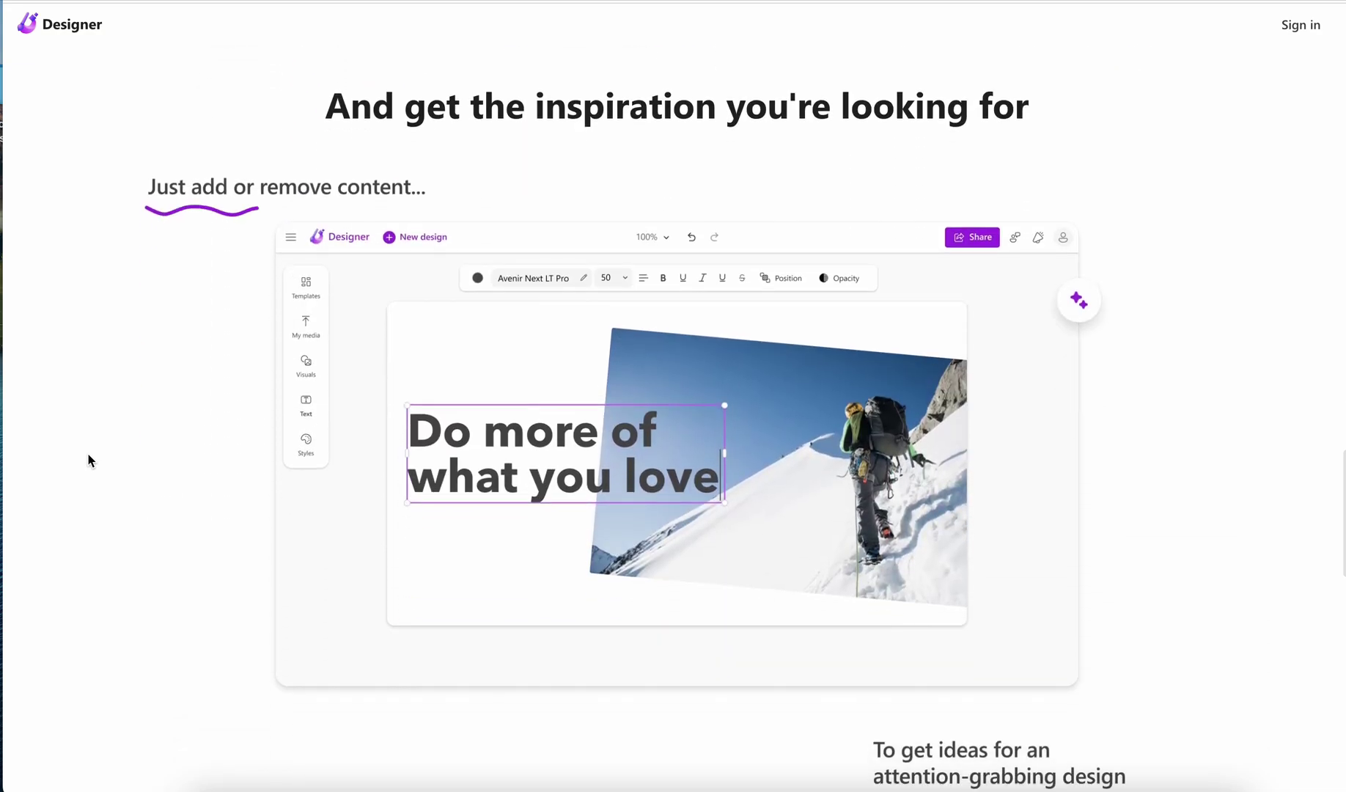
{"action": "scroll", "coordinate": [88, 460], "scroll_direction": "down", "scroll_amount": 7}
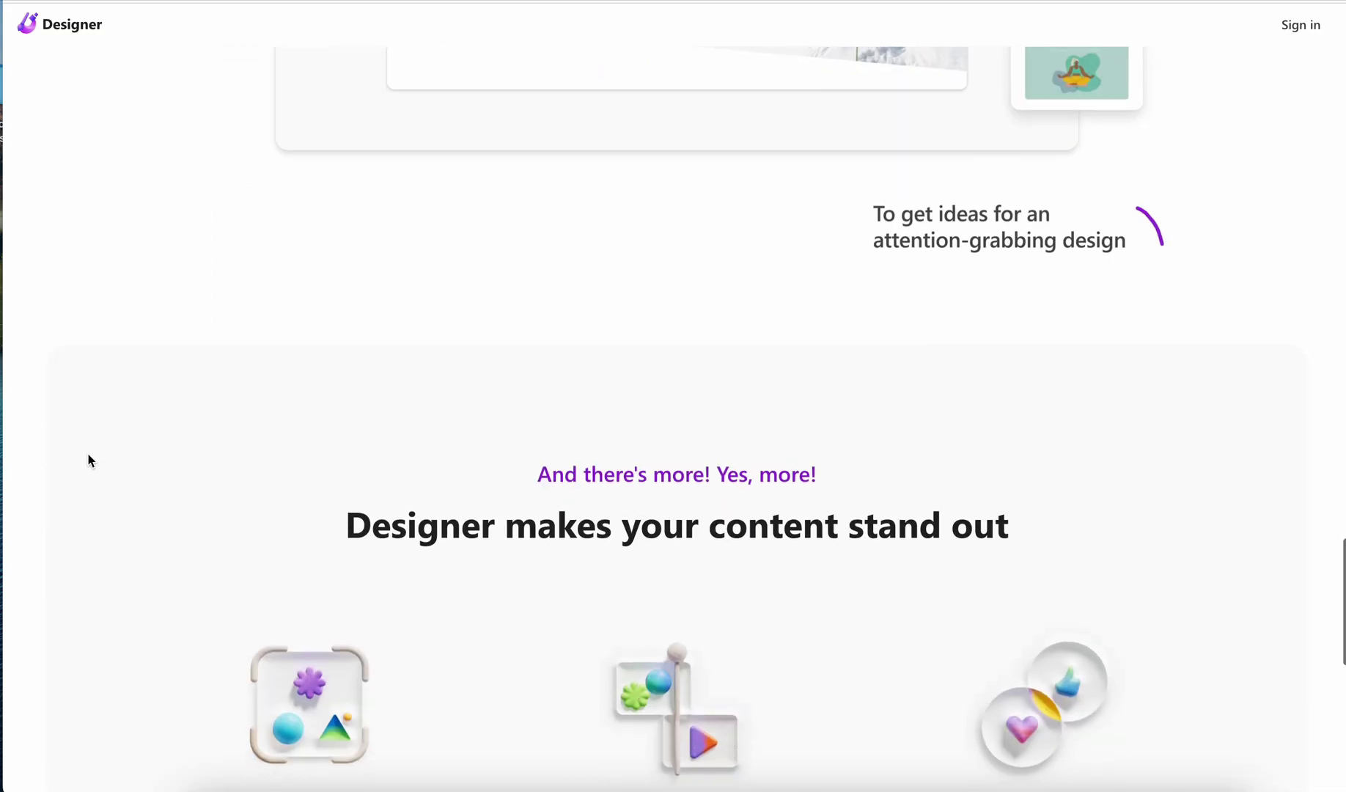